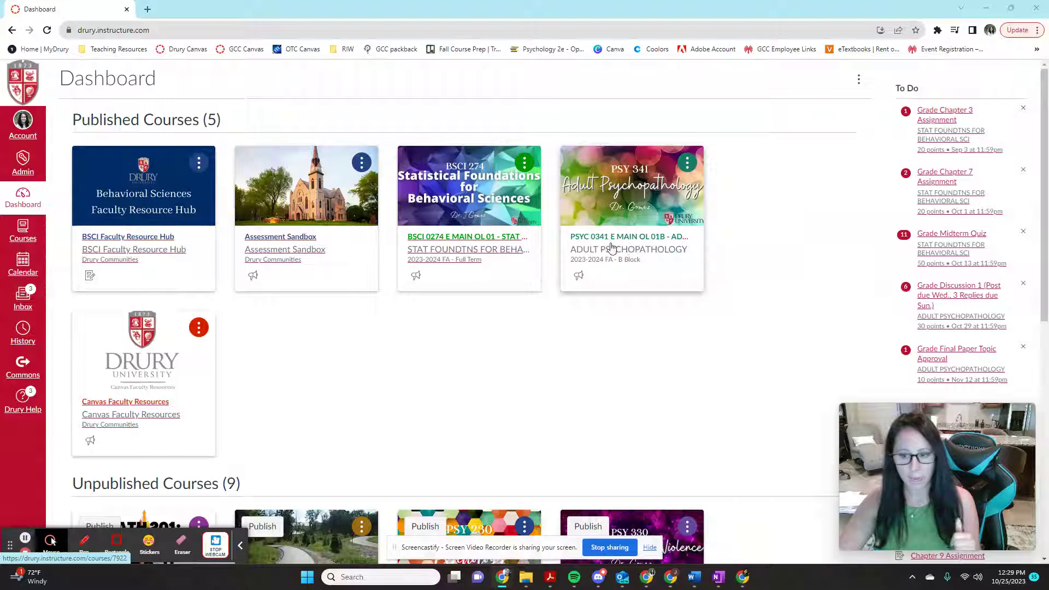
# Go to the Outcomes page of the PSY 341 Adult Psychopathology course.
pyautogui.click(628, 254)
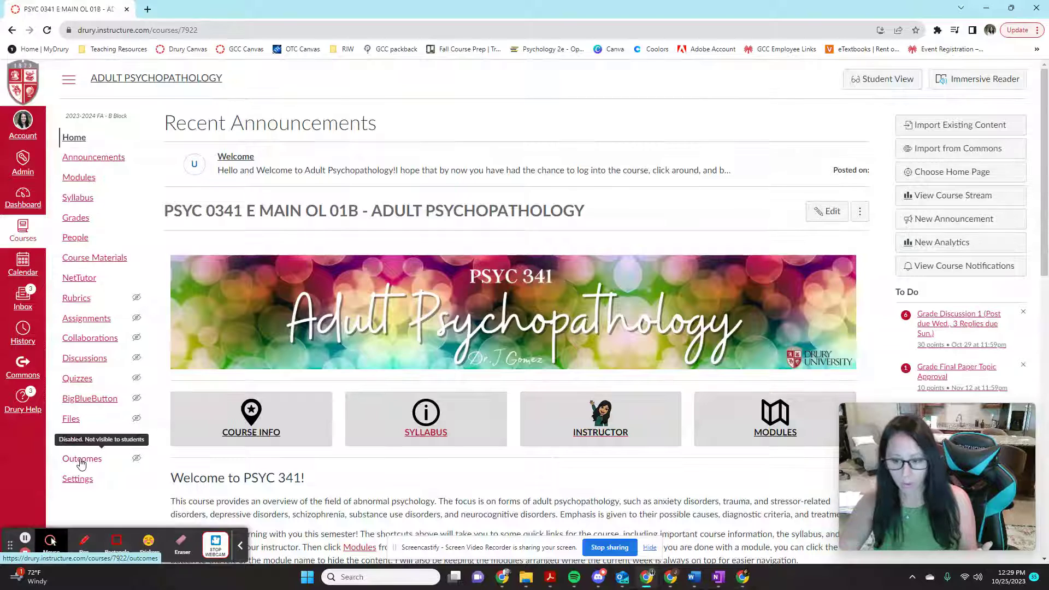
pyautogui.click(81, 462)
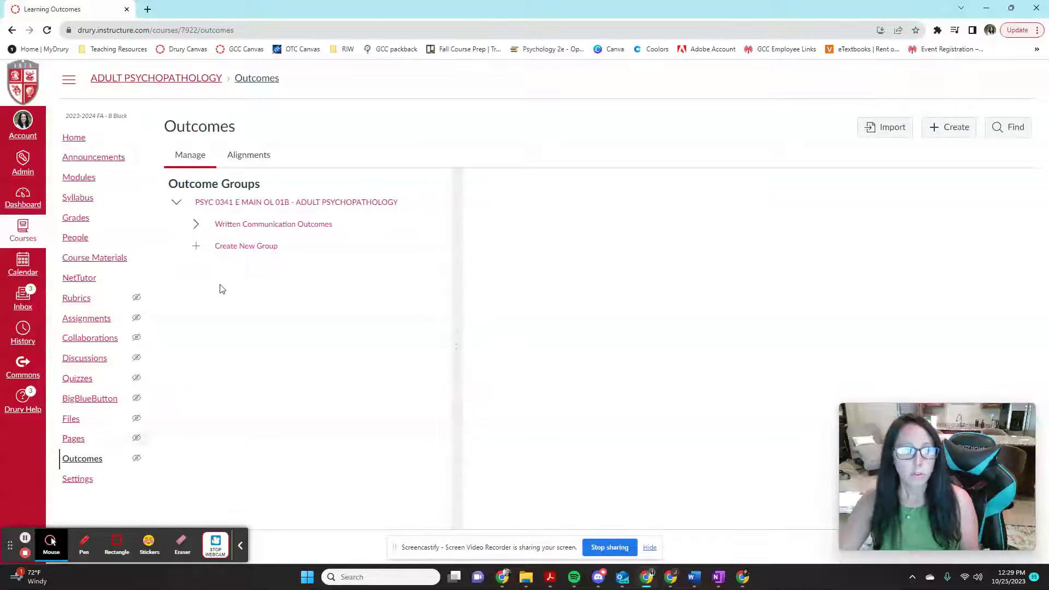
# Review the course's 10 existing outcomes, then bring up Add Outcomes to Course via Find.
pyautogui.click(262, 211)
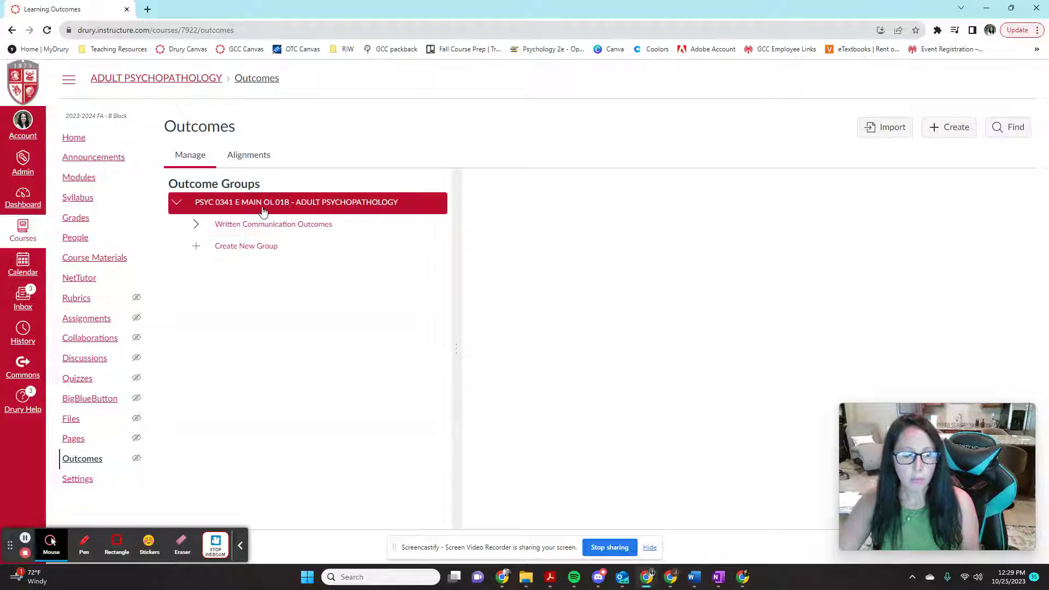
pyautogui.click(224, 208)
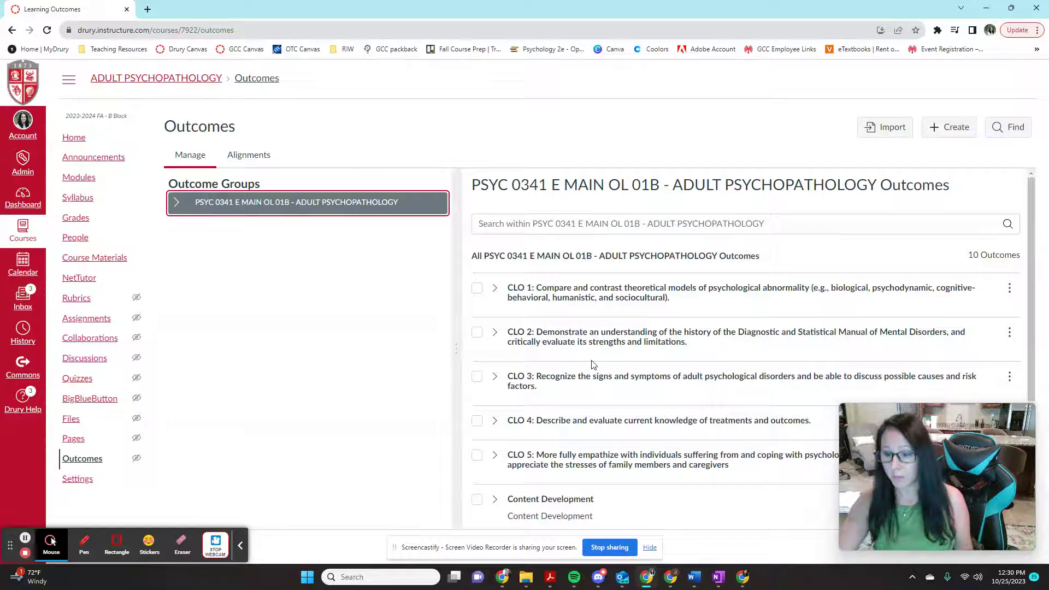
pyautogui.click(284, 247)
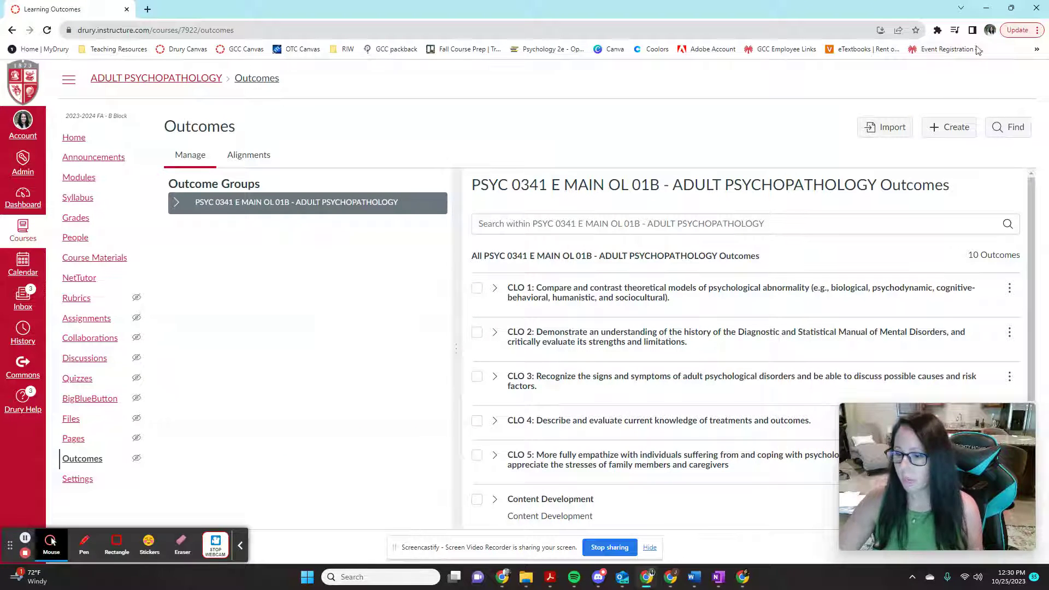
pyautogui.click(1020, 135)
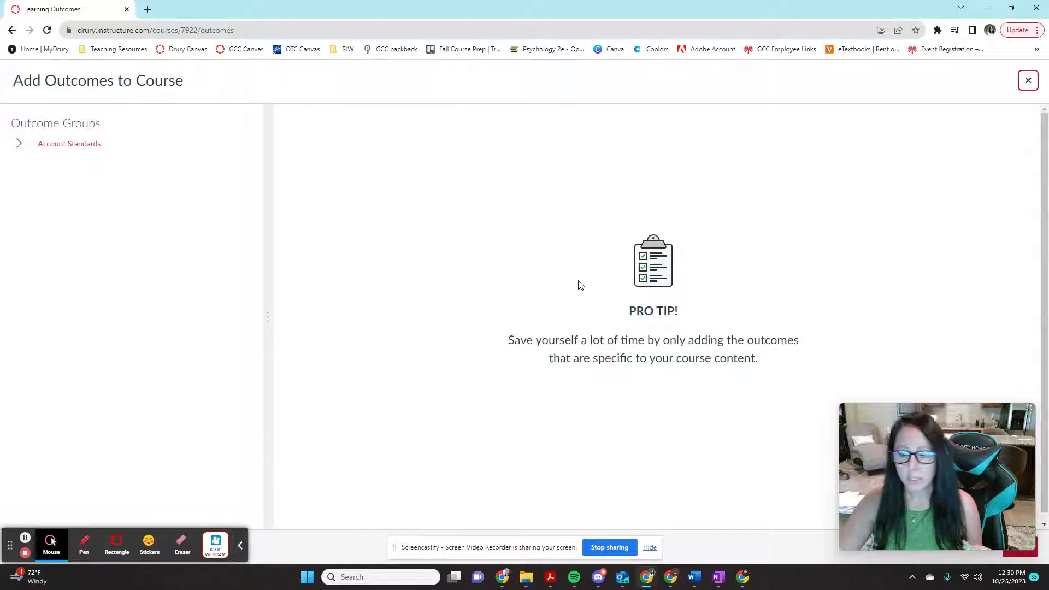
# Browse Account Standards > GO Psychology to the six PO3: Ethics outcomes.
pyautogui.click(109, 153)
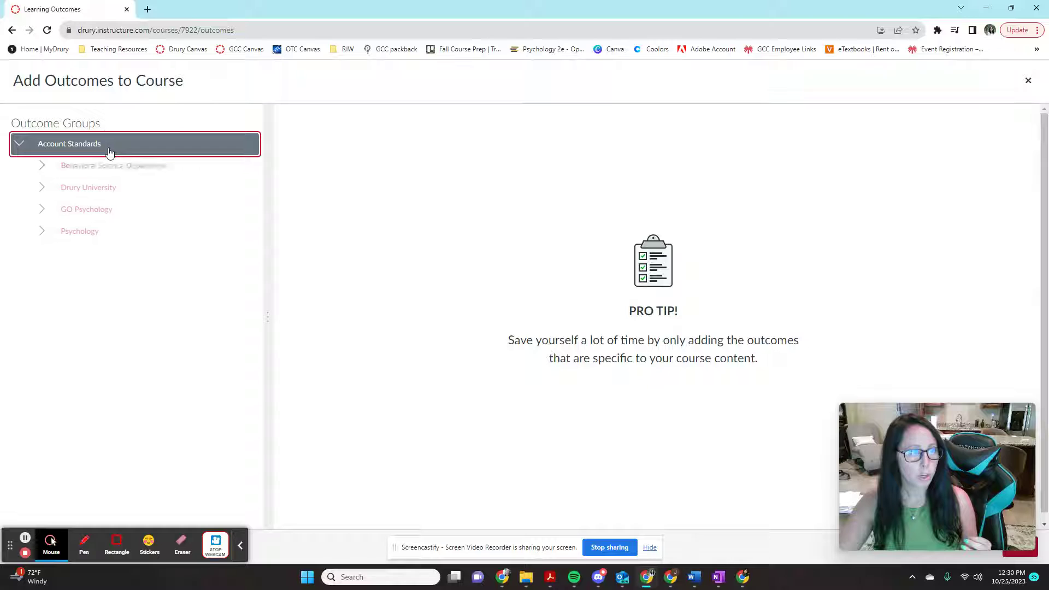
pyautogui.click(84, 213)
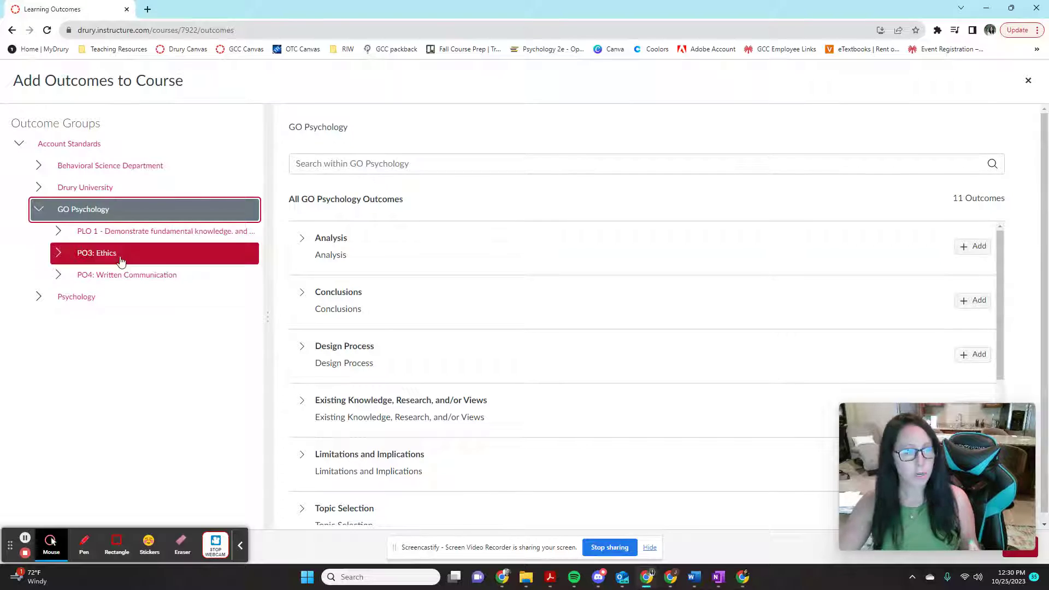
pyautogui.click(89, 255)
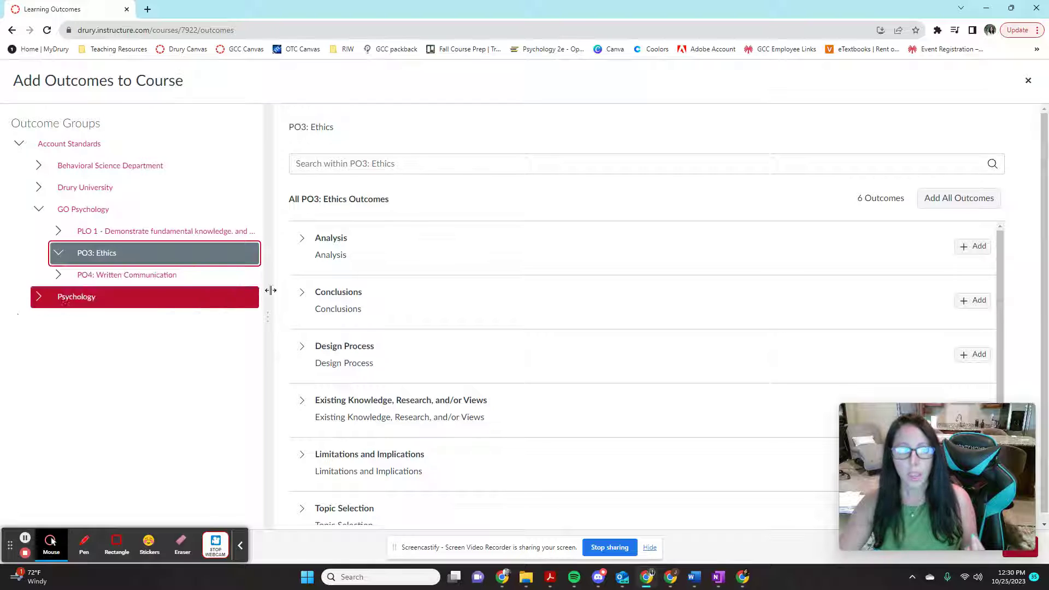
pyautogui.scroll(-1, 760, 325)
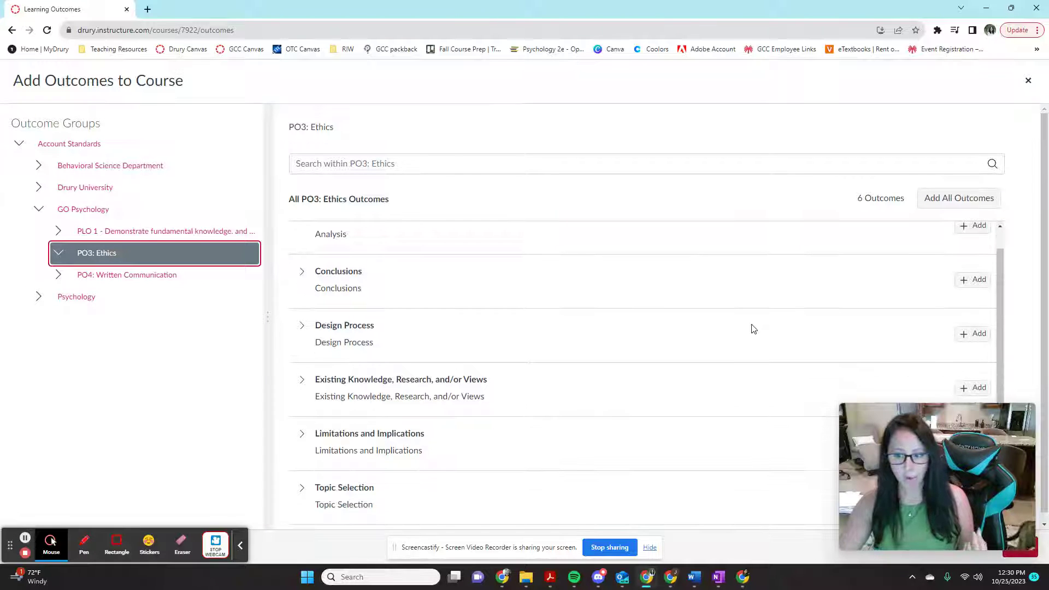
pyautogui.scroll(-1, 758, 329)
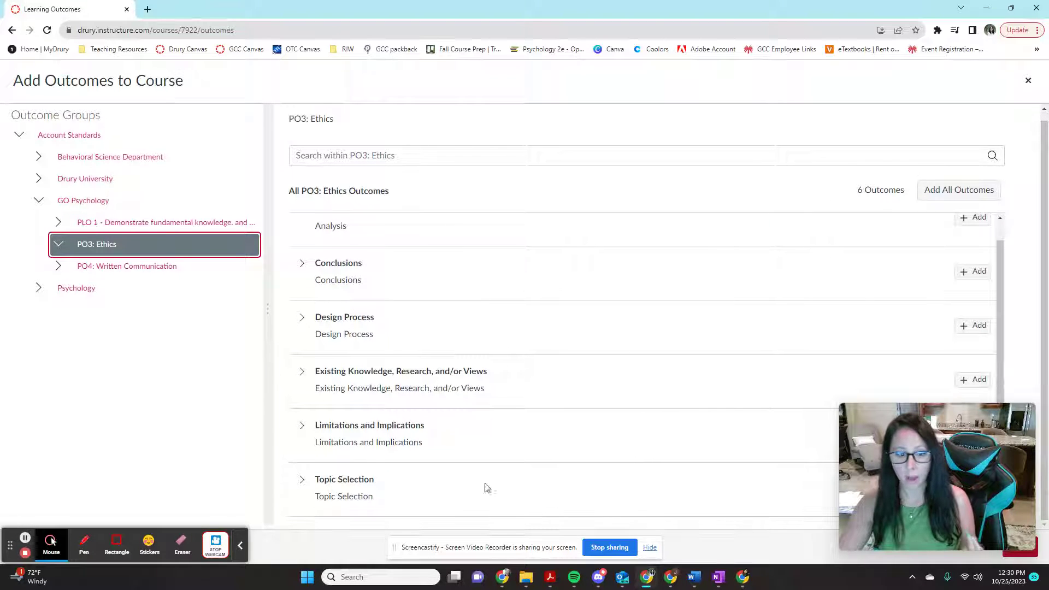
pyautogui.scroll(1, 471, 470)
pyautogui.scroll(-1, 382, 317)
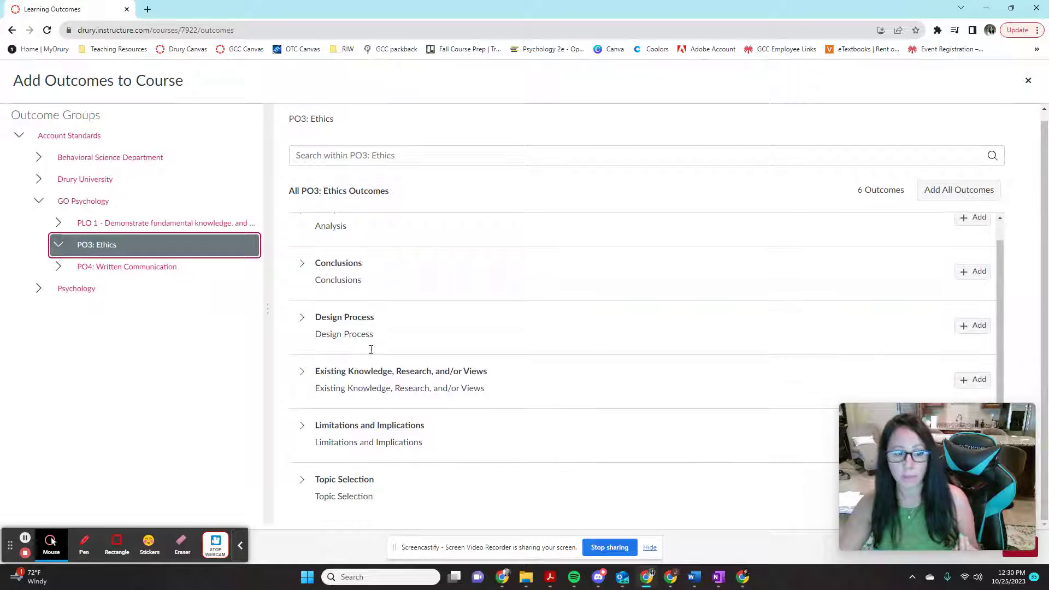
pyautogui.scroll(1, 396, 339)
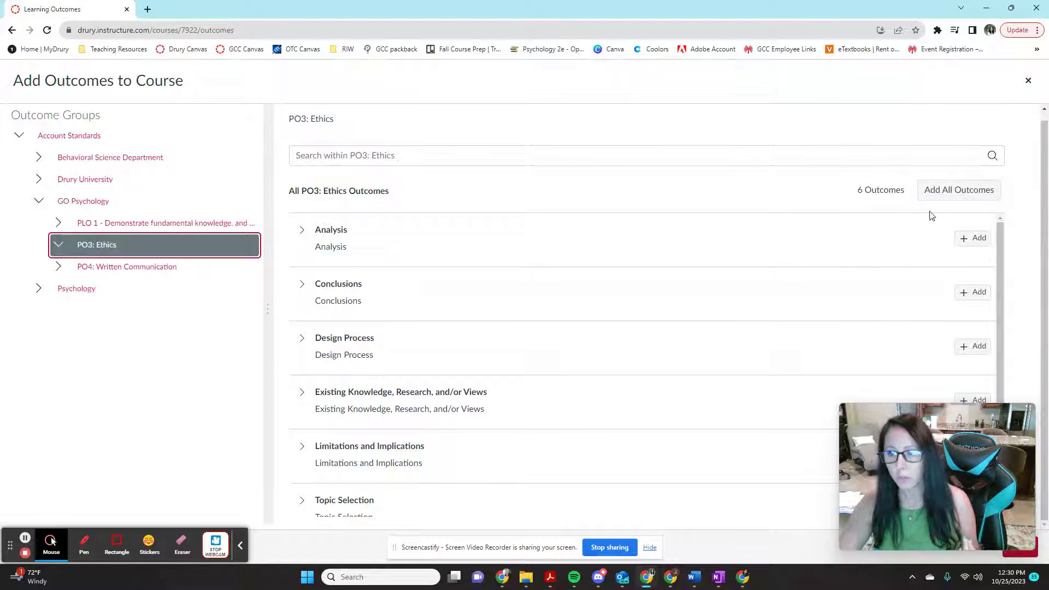
# Add all six PO3: Ethics outcomes to the course and finish.
pyautogui.click(951, 200)
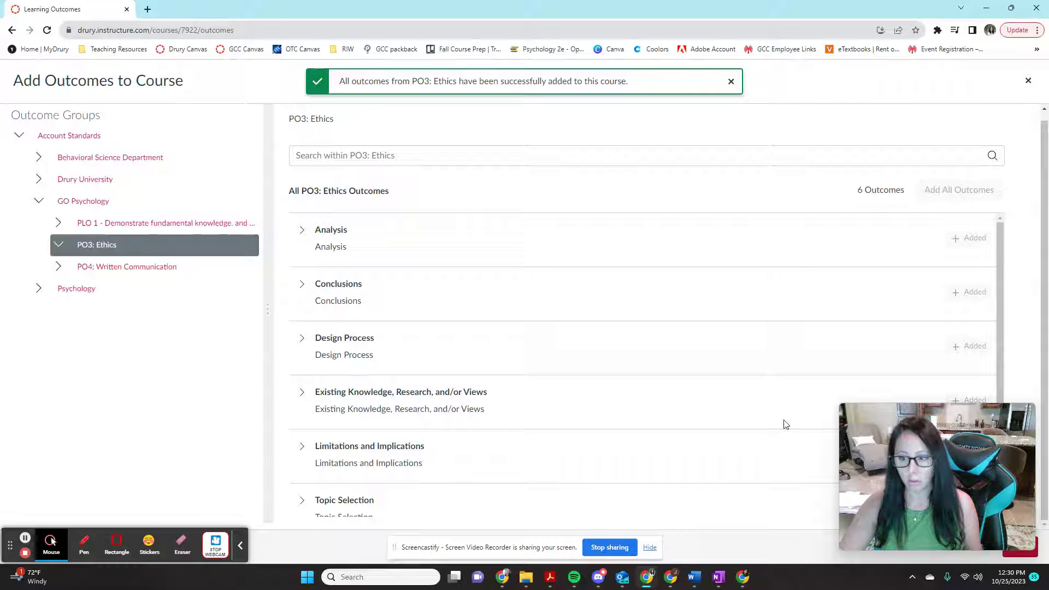
pyautogui.moveTo(884, 463)
pyautogui.moveTo(877, 446); pyautogui.dragTo(851, 89)
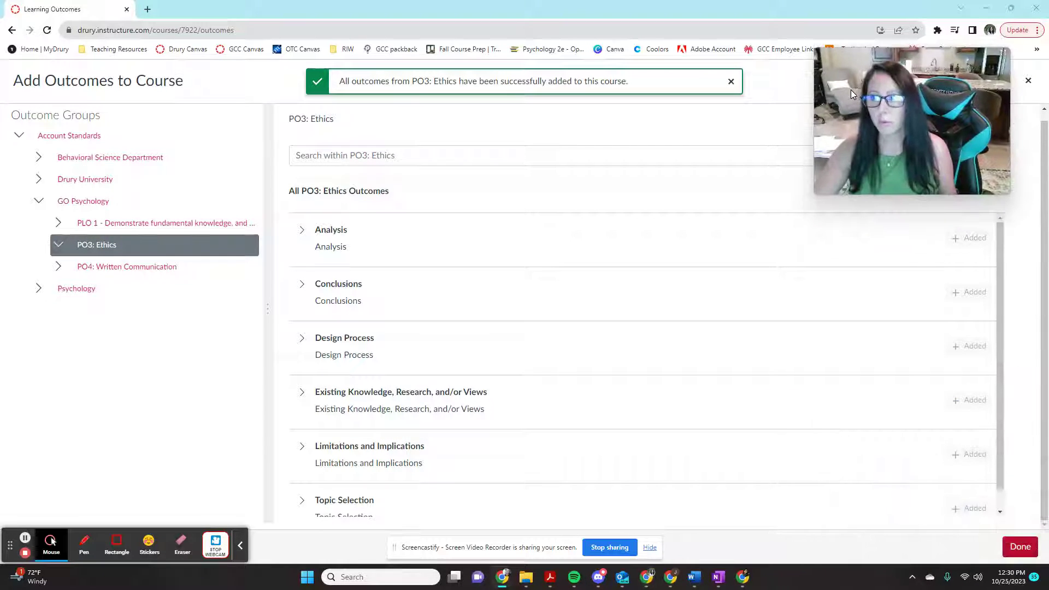
pyautogui.click(1032, 555)
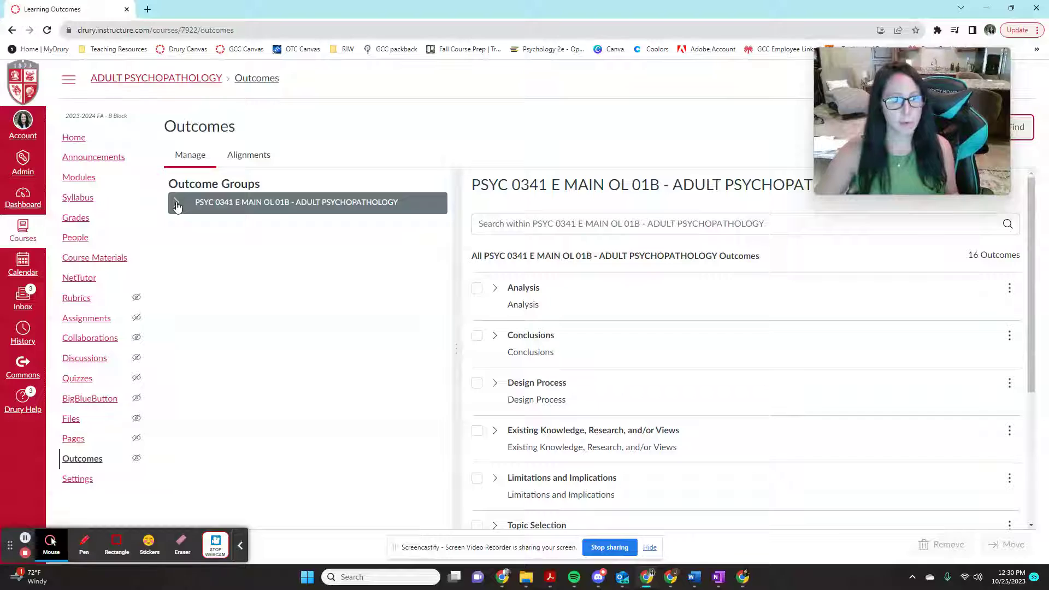
# Show the course's PO3: Ethics group, check Topic Selection's ratings, then collapse the group.
pyautogui.click(177, 204)
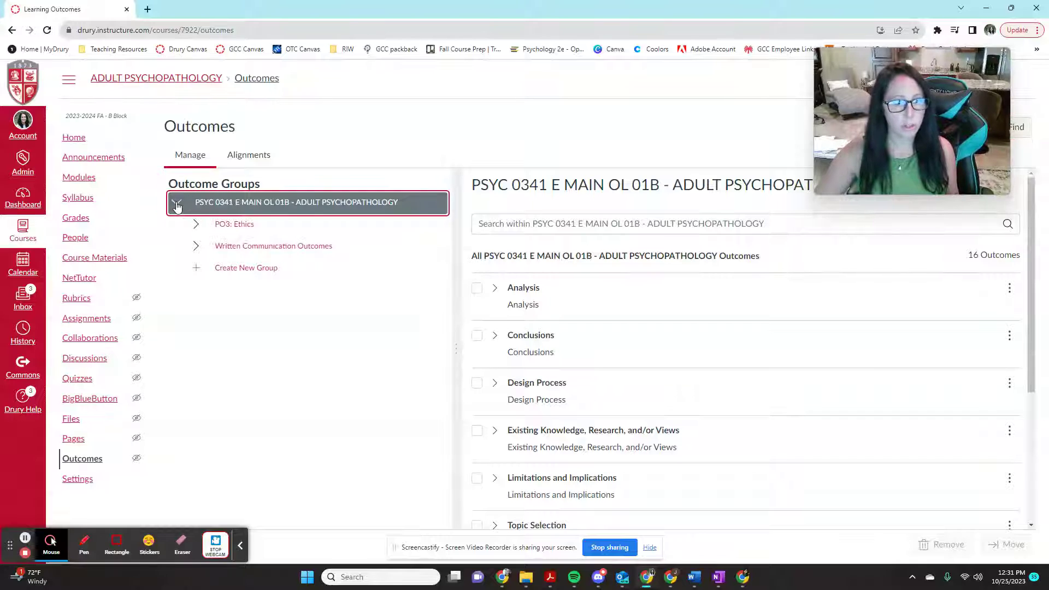
pyautogui.click(256, 229)
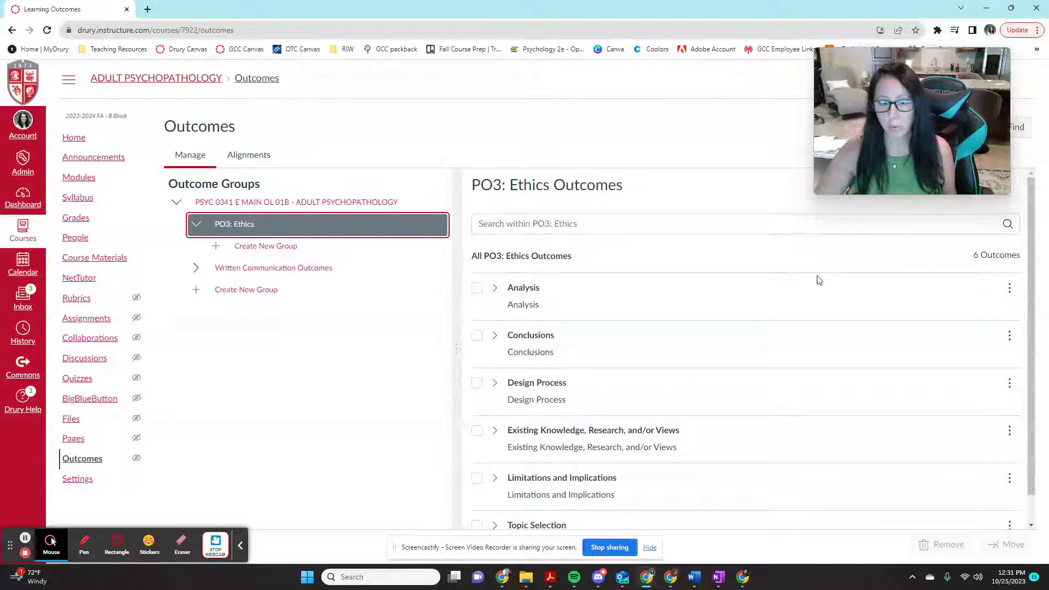
pyautogui.scroll(-1, 556, 275)
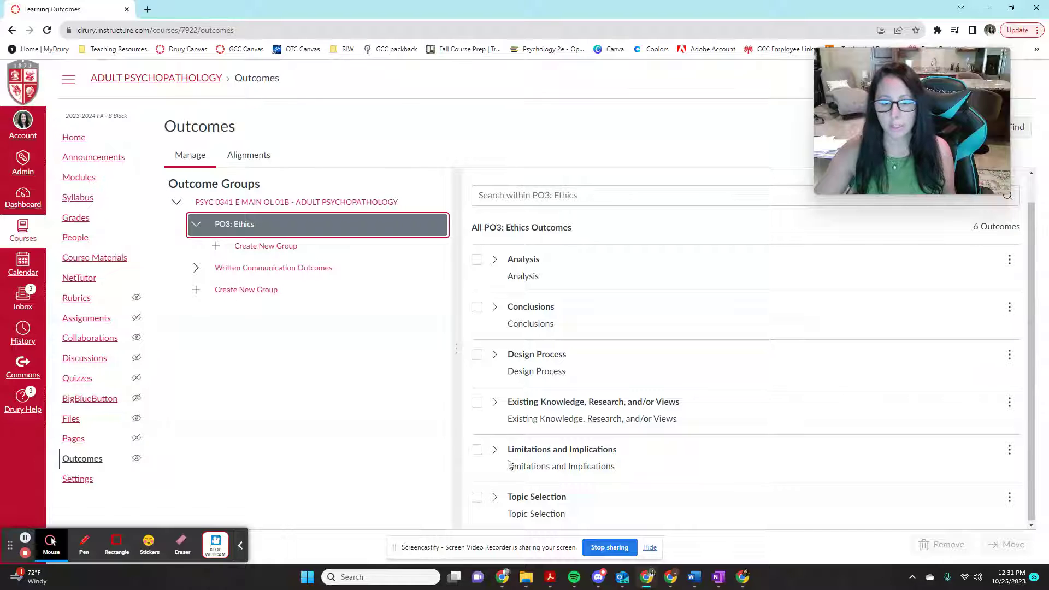
pyautogui.click(495, 499)
pyautogui.scroll(-5, 521, 481)
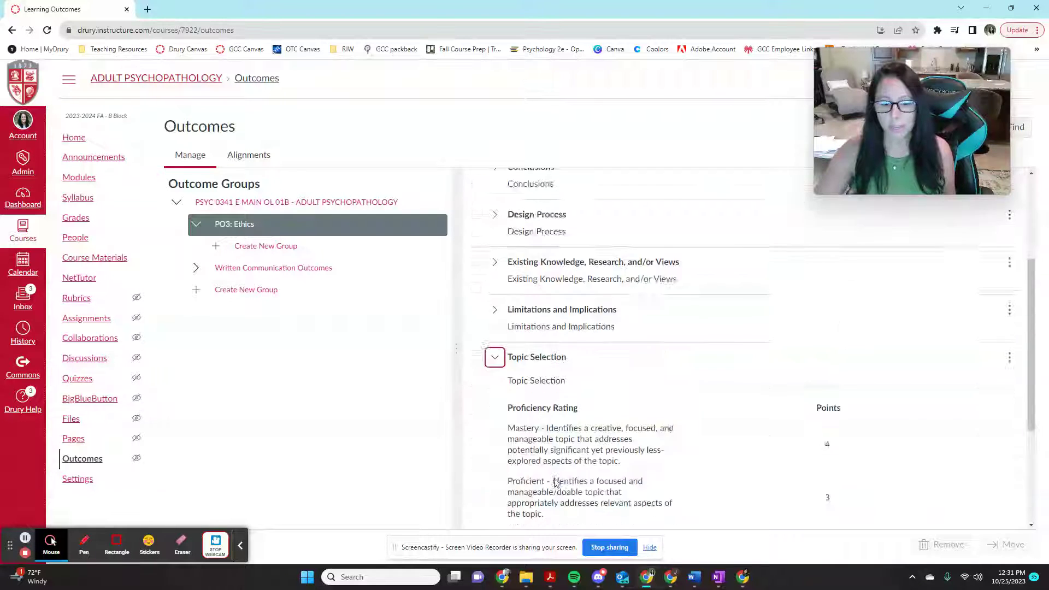
pyautogui.scroll(-1, 642, 395)
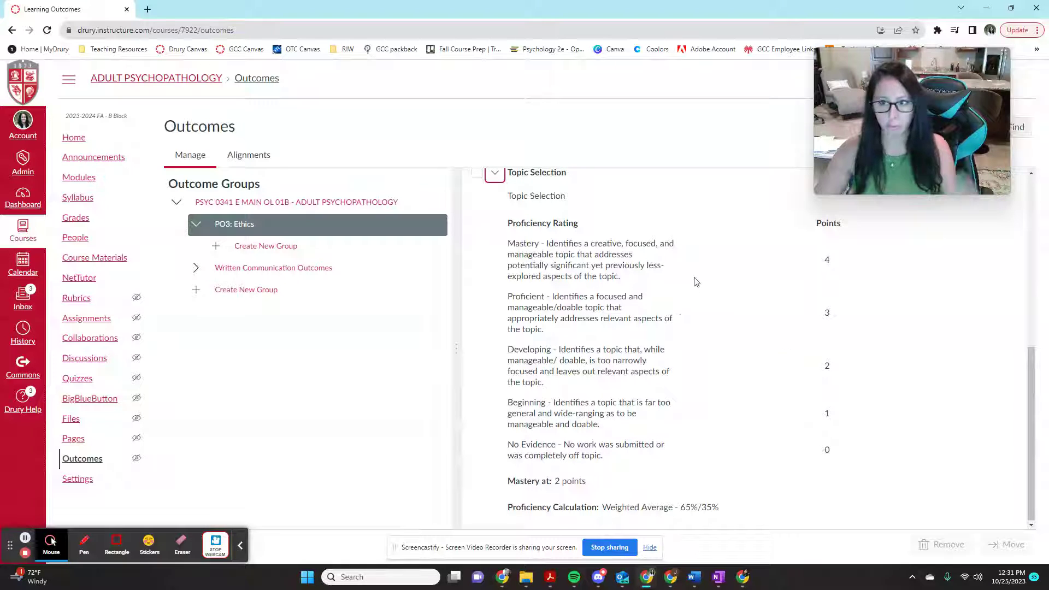
pyautogui.scroll(6, 694, 316)
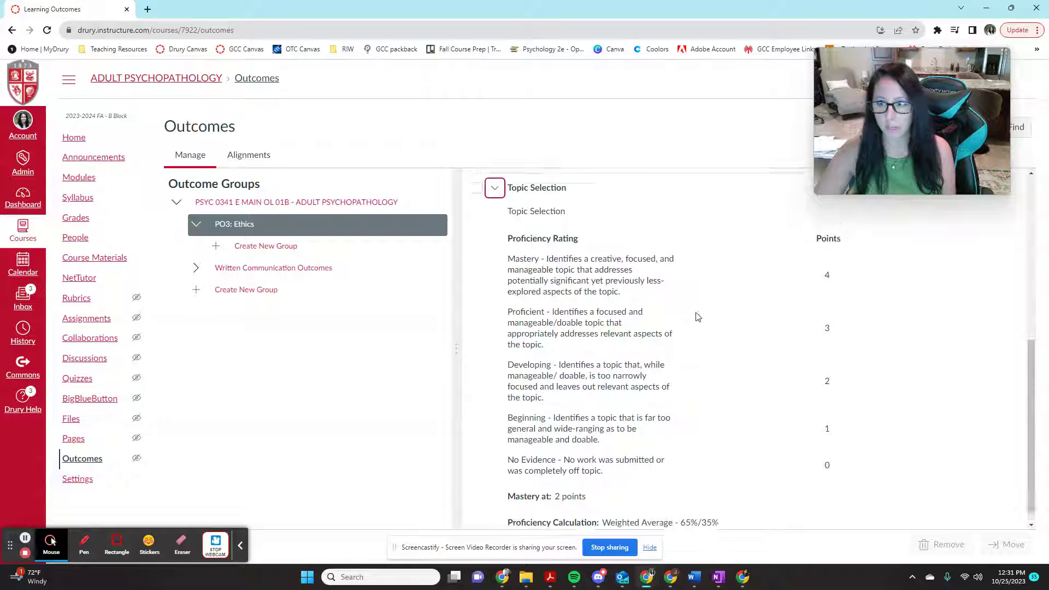
pyautogui.click(197, 225)
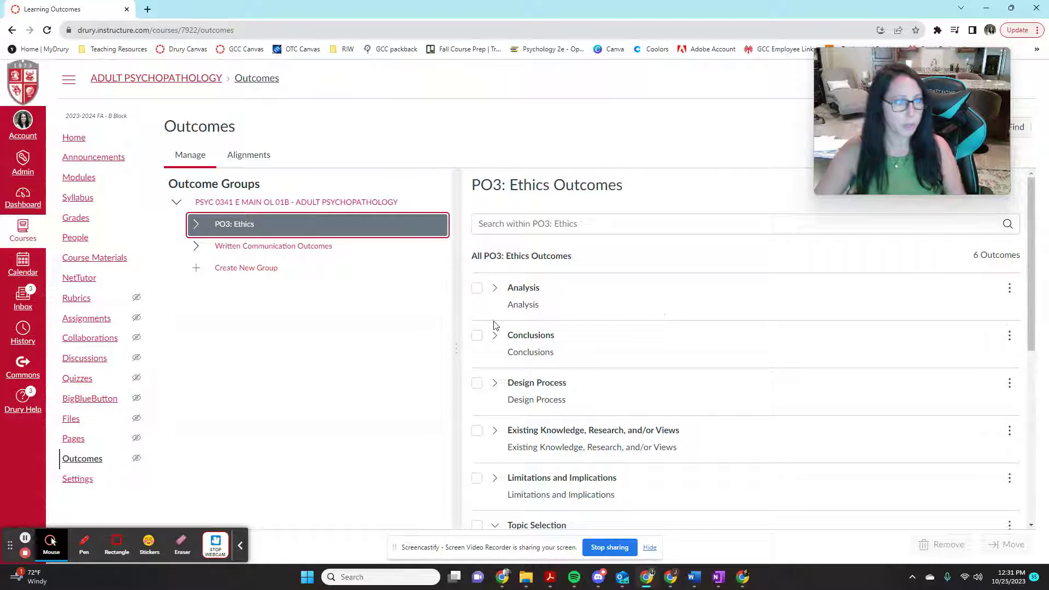
# From the course Modules page, go to the Final Paper assignment in the Final Paper module.
pyautogui.click(84, 139)
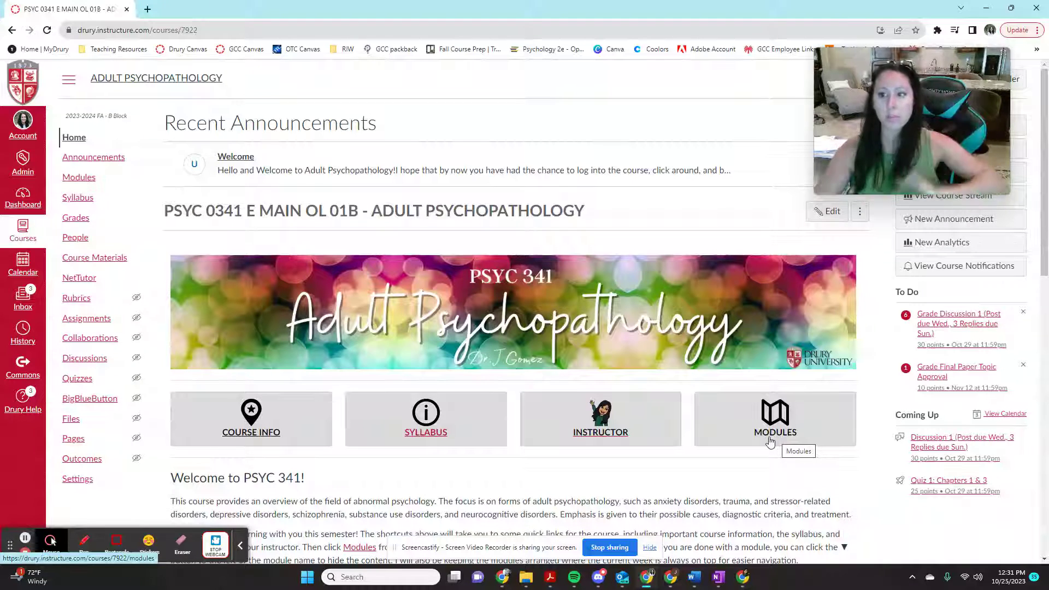
pyautogui.click(771, 443)
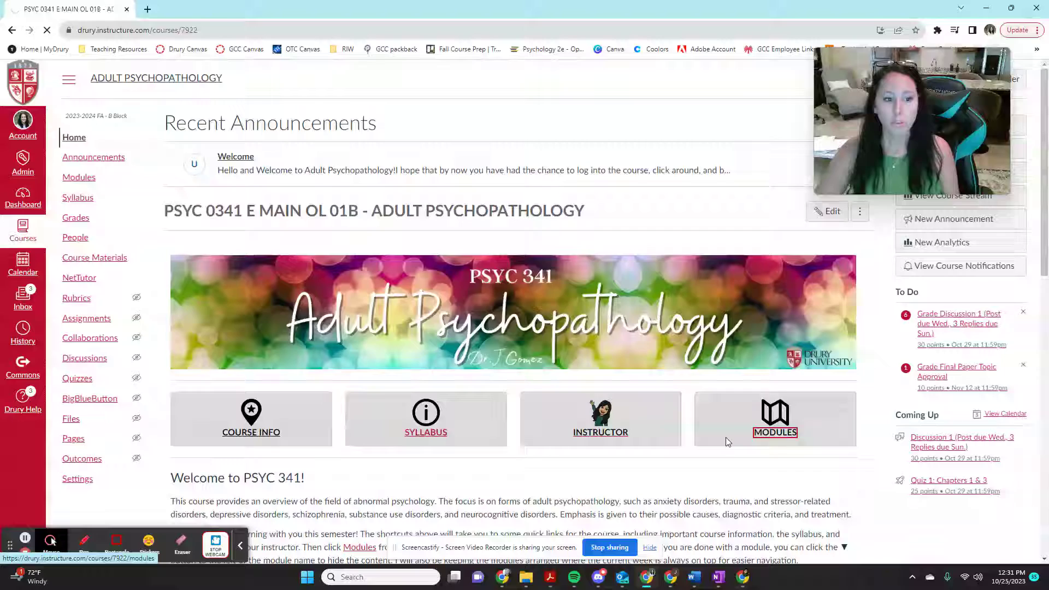
pyautogui.scroll(-20, 638, 432)
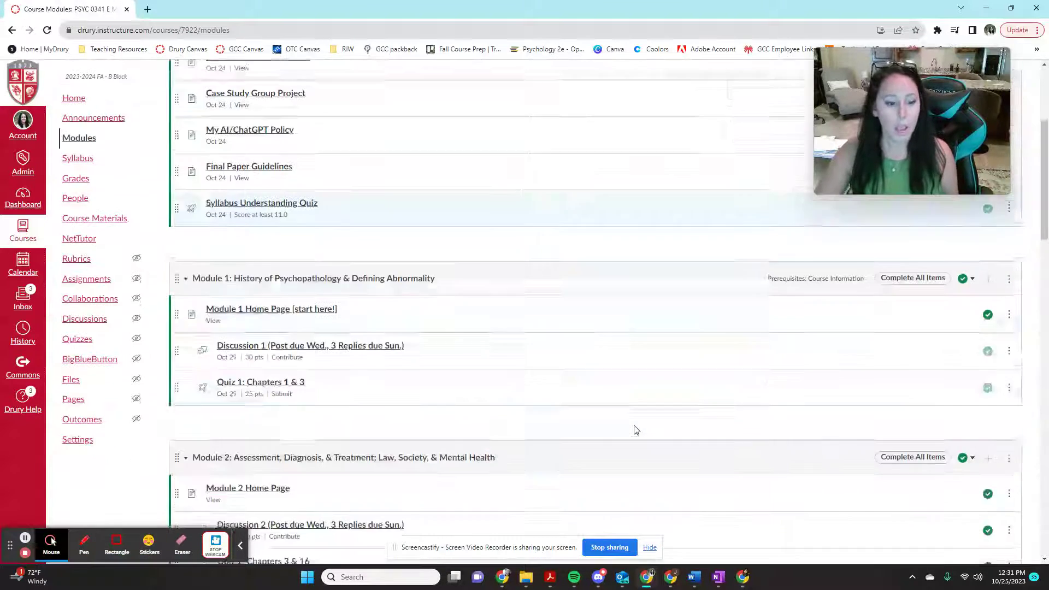
pyautogui.scroll(-2, 634, 431)
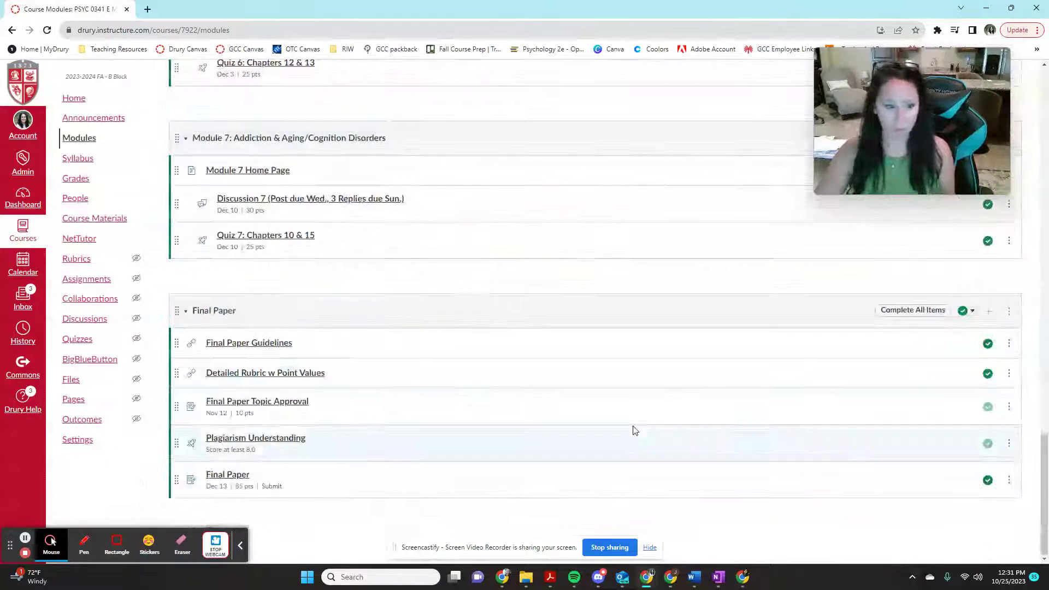
pyautogui.click(232, 479)
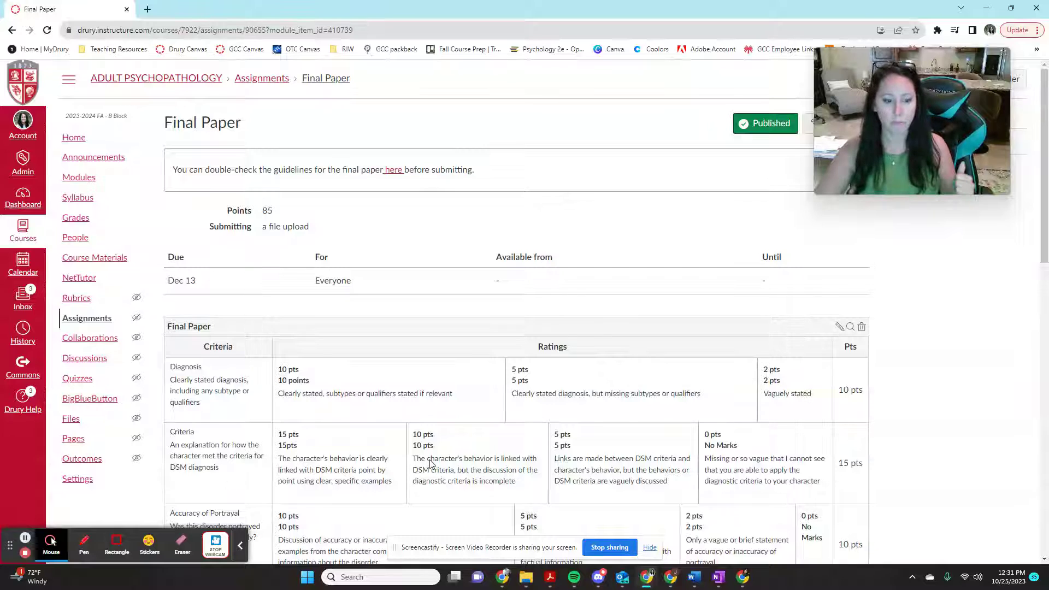
# Look over the Final Paper rubric and put it into edit mode.
pyautogui.scroll(-2, 431, 464)
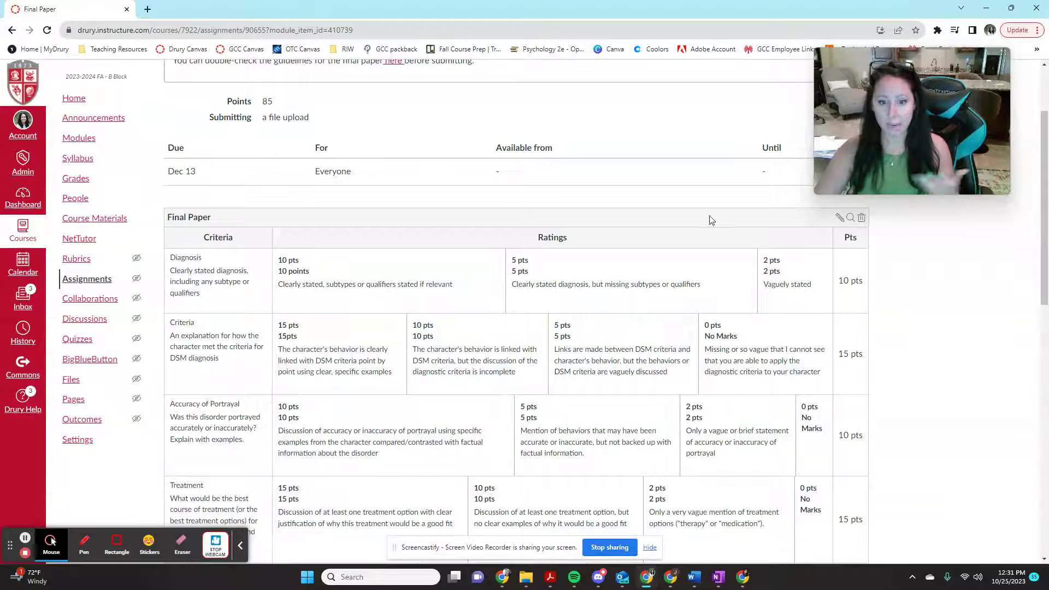
pyautogui.scroll(-2, 580, 343)
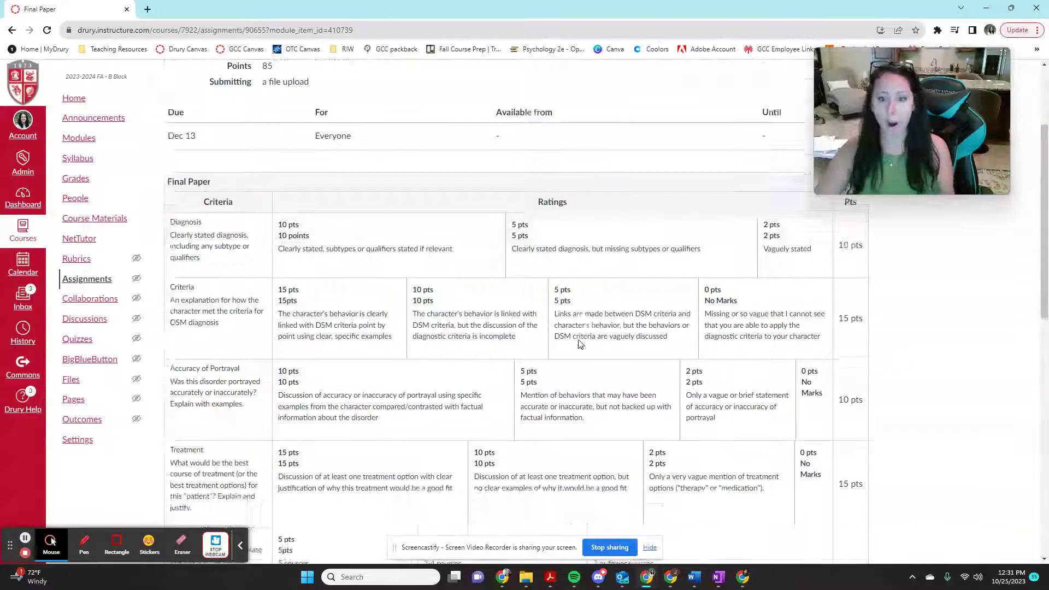
pyautogui.scroll(3, 585, 338)
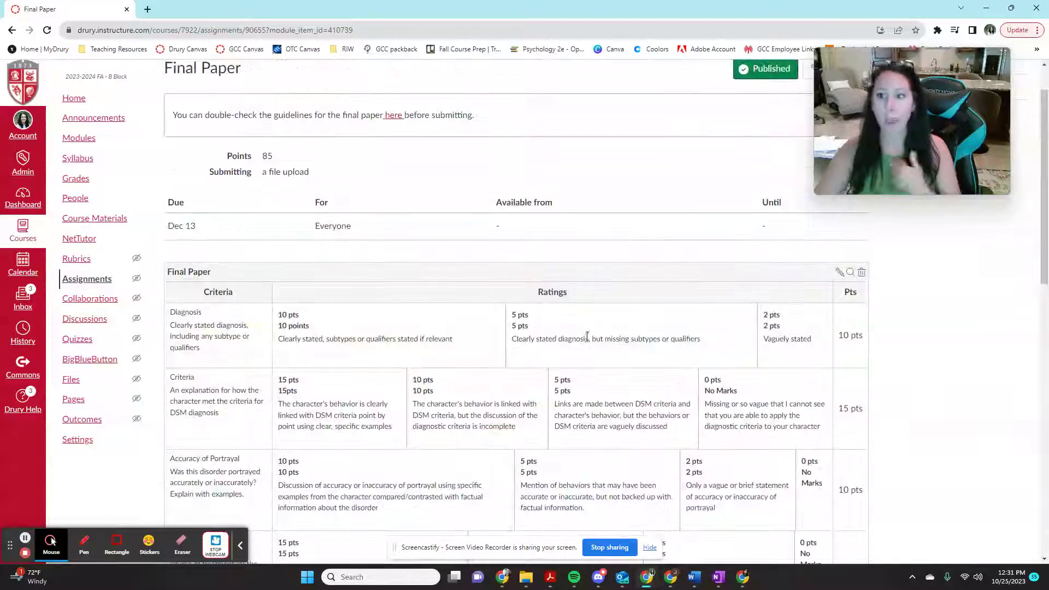
pyautogui.scroll(-10, 588, 336)
pyautogui.scroll(-4, 694, 364)
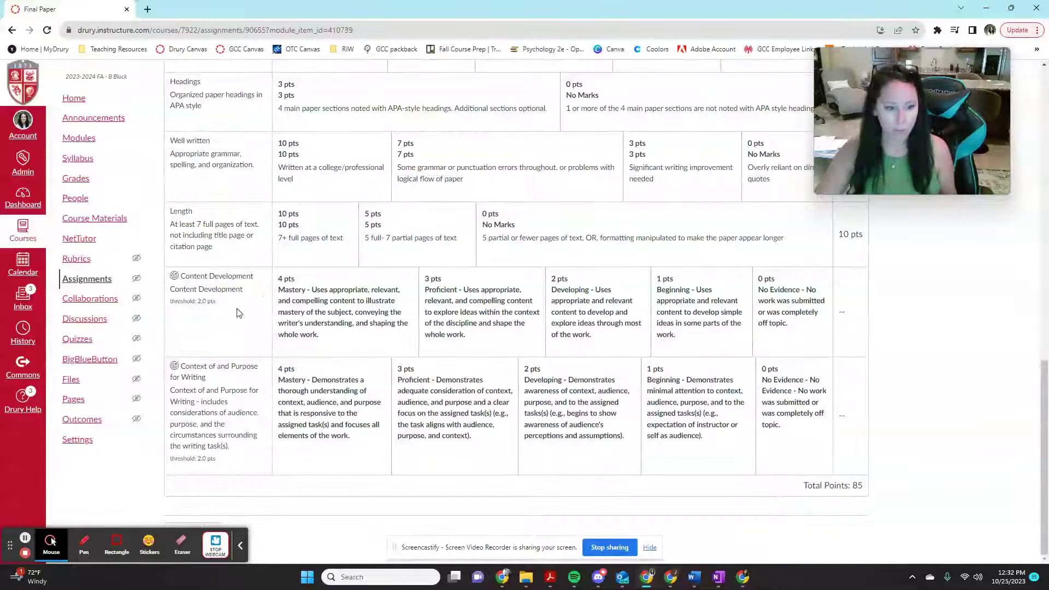
pyautogui.scroll(15, 822, 469)
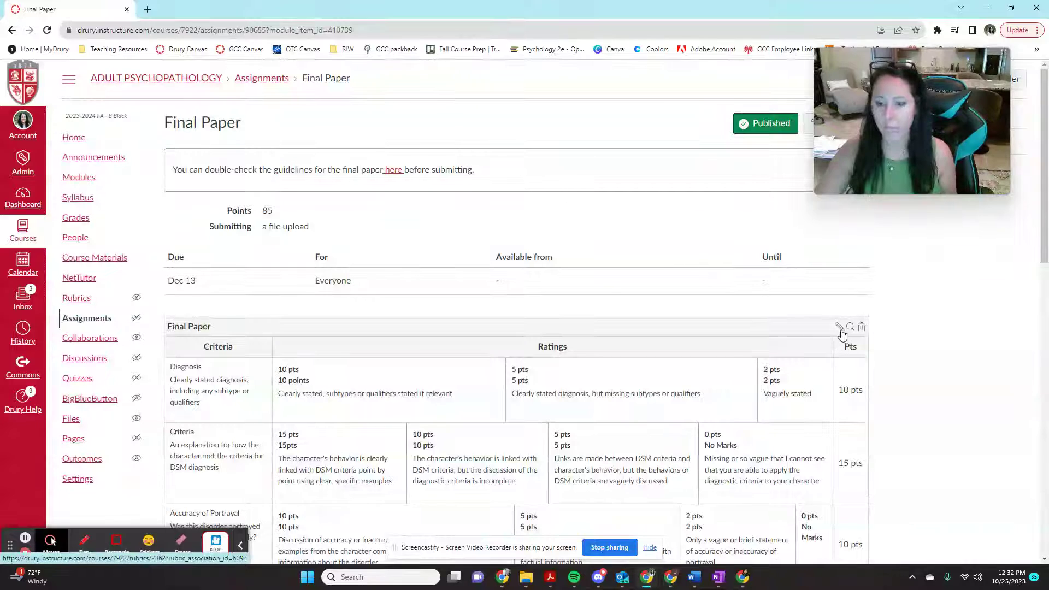
pyautogui.click(840, 328)
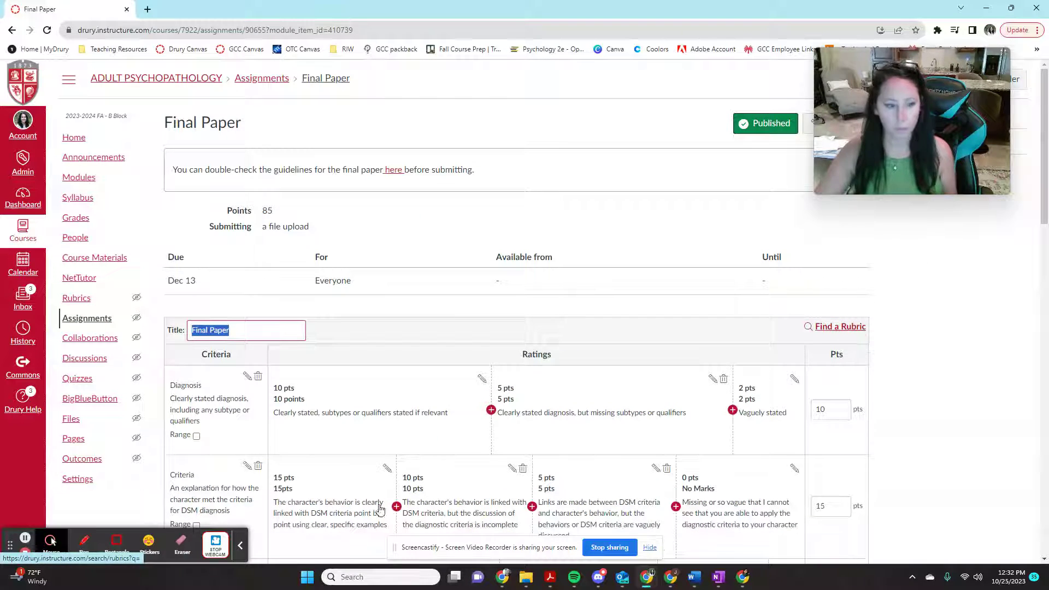
# Delete the Context of and Purpose for Writing criterion from the rubric.
pyautogui.scroll(-3, 430, 383)
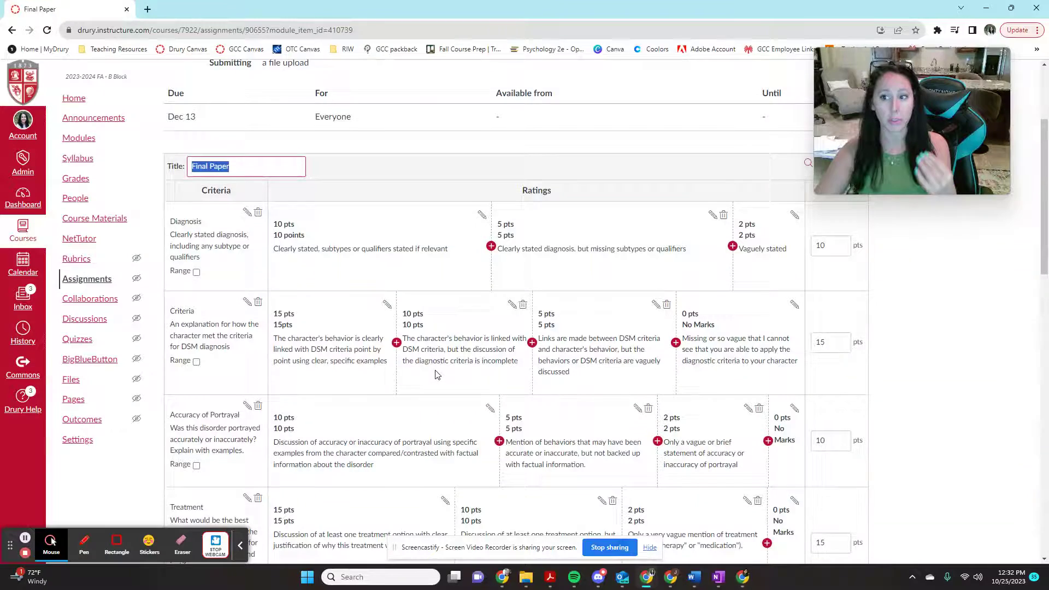
pyautogui.scroll(-10, 437, 375)
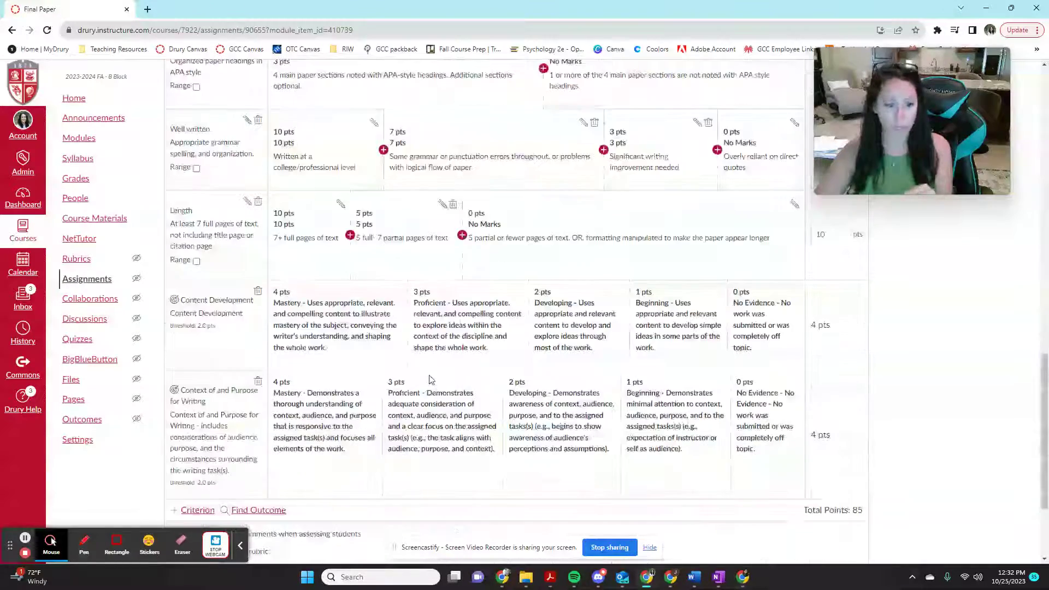
pyautogui.scroll(-3, 431, 380)
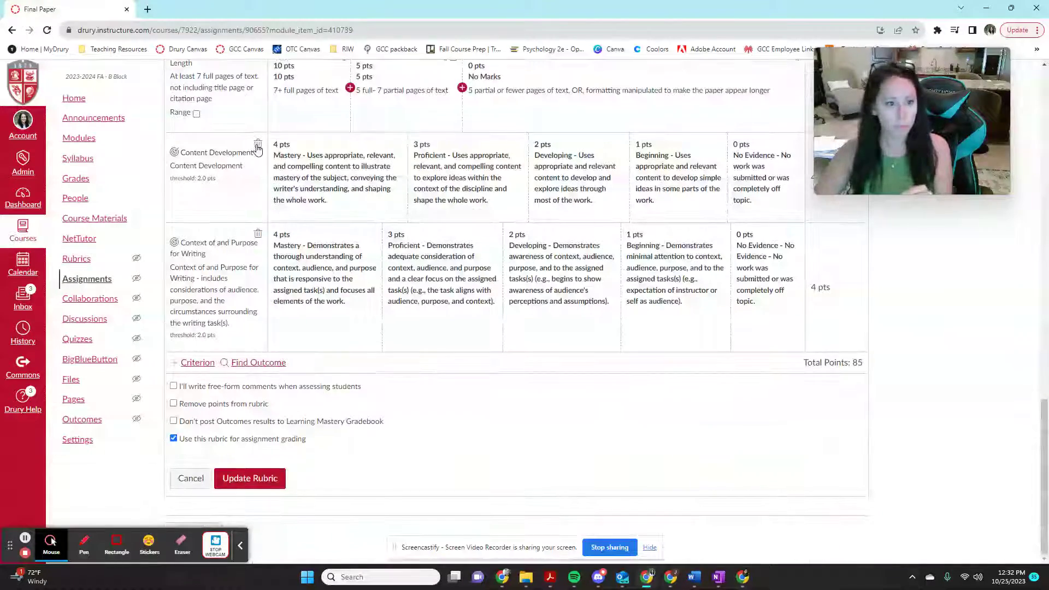
pyautogui.scroll(3, 253, 285)
pyautogui.scroll(-2, 216, 508)
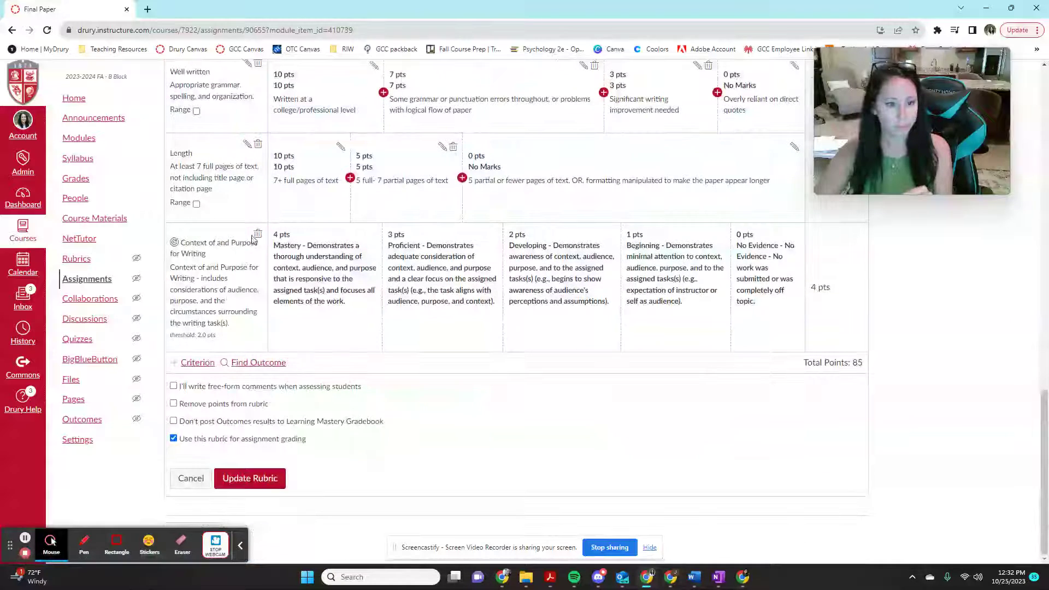
pyautogui.click(258, 234)
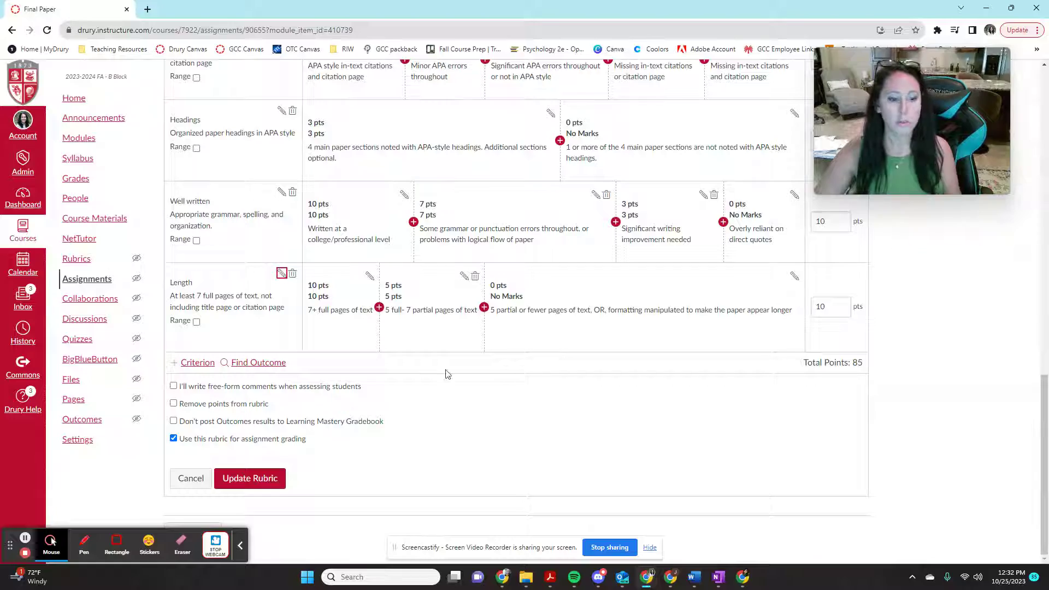
# Bring up the Find Outcomes dialog to search for outcomes to add as criteria.
pyautogui.scroll(15, 511, 373)
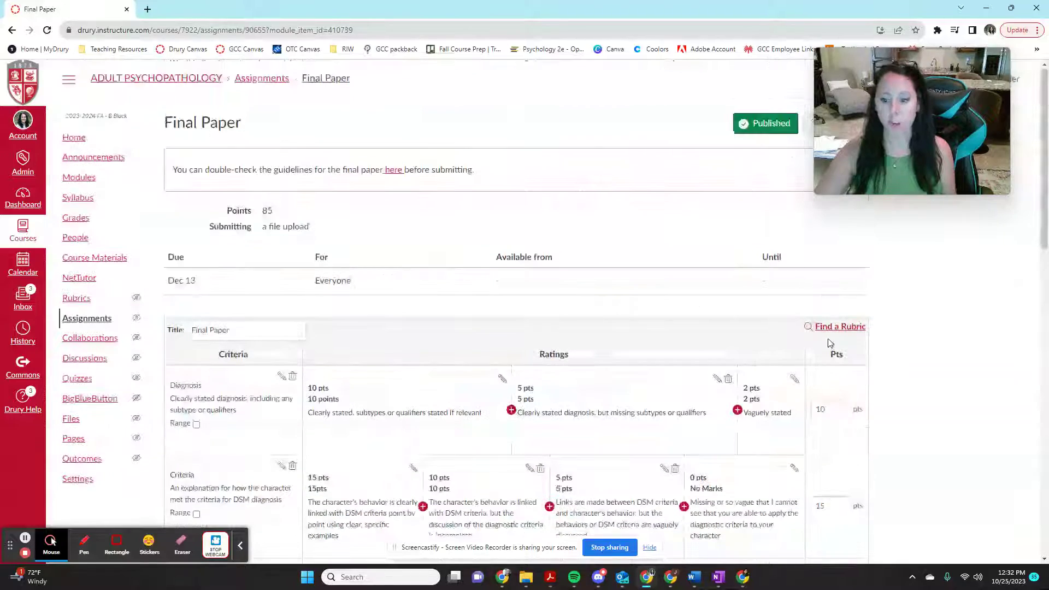
pyautogui.scroll(-10, 667, 379)
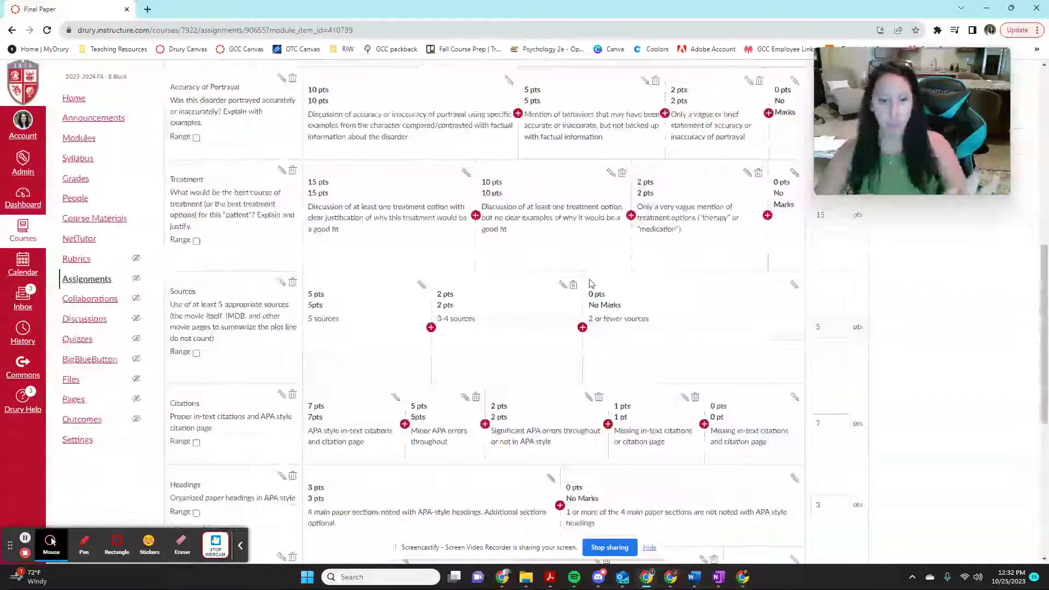
pyautogui.scroll(-7, 617, 375)
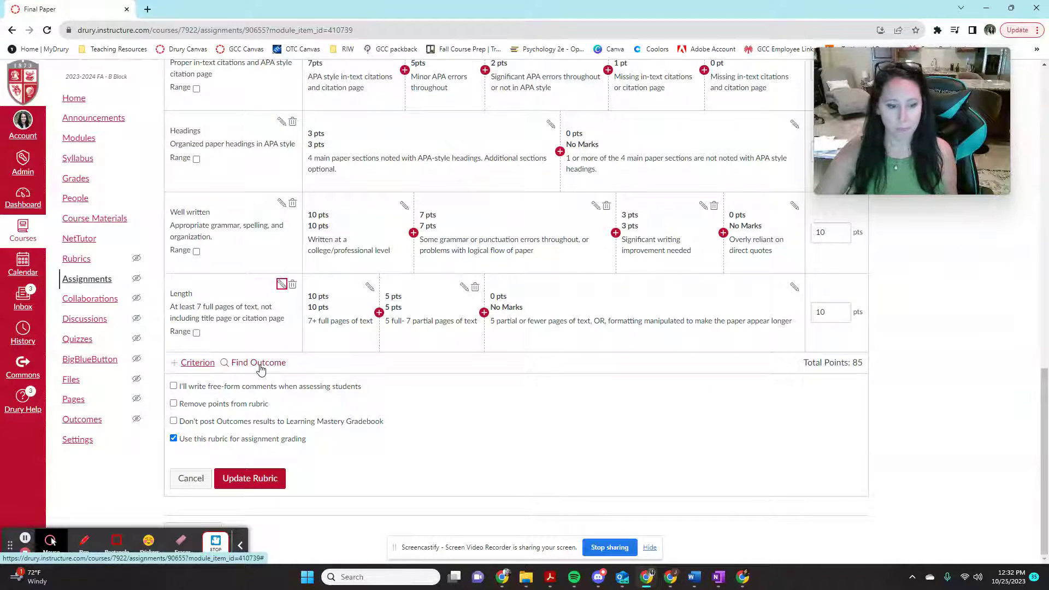
pyautogui.click(260, 363)
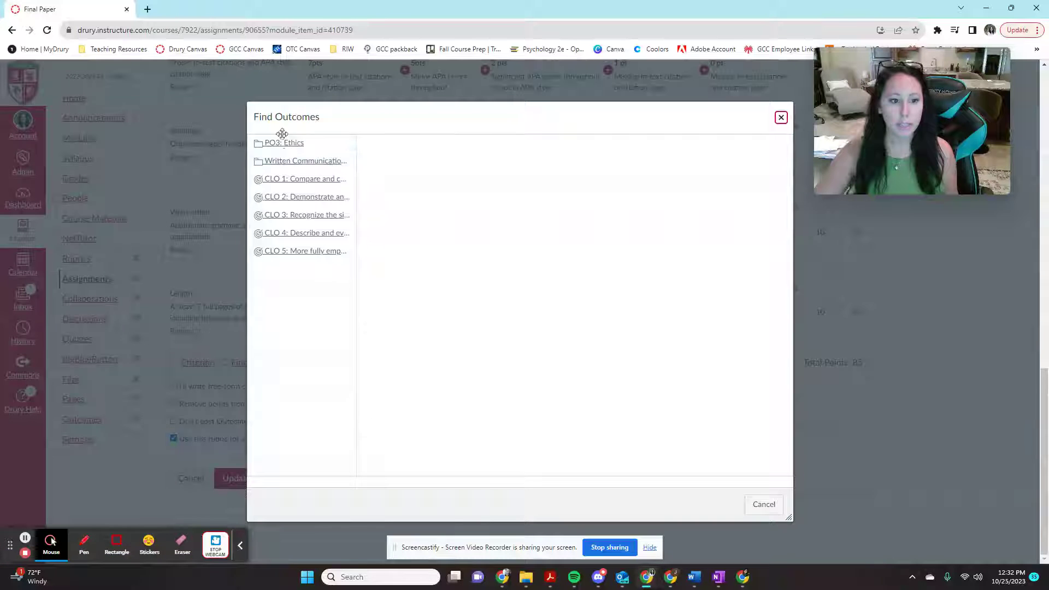
# Import PO3: Ethics Topic Selection as a 4-point criterion, bringing the rubric total to 89.
pyautogui.click(305, 146)
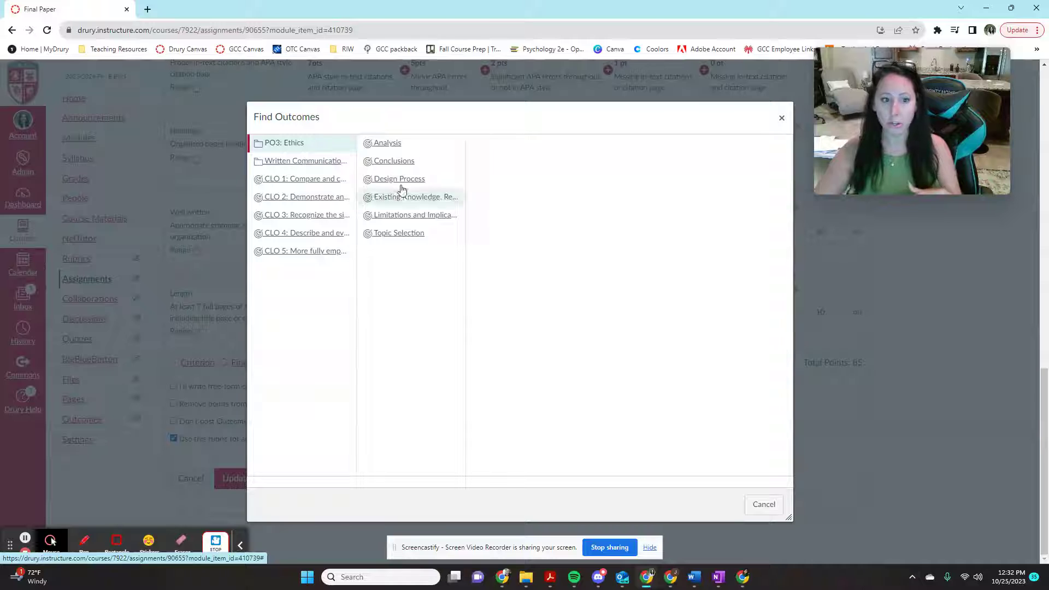
pyautogui.click(397, 239)
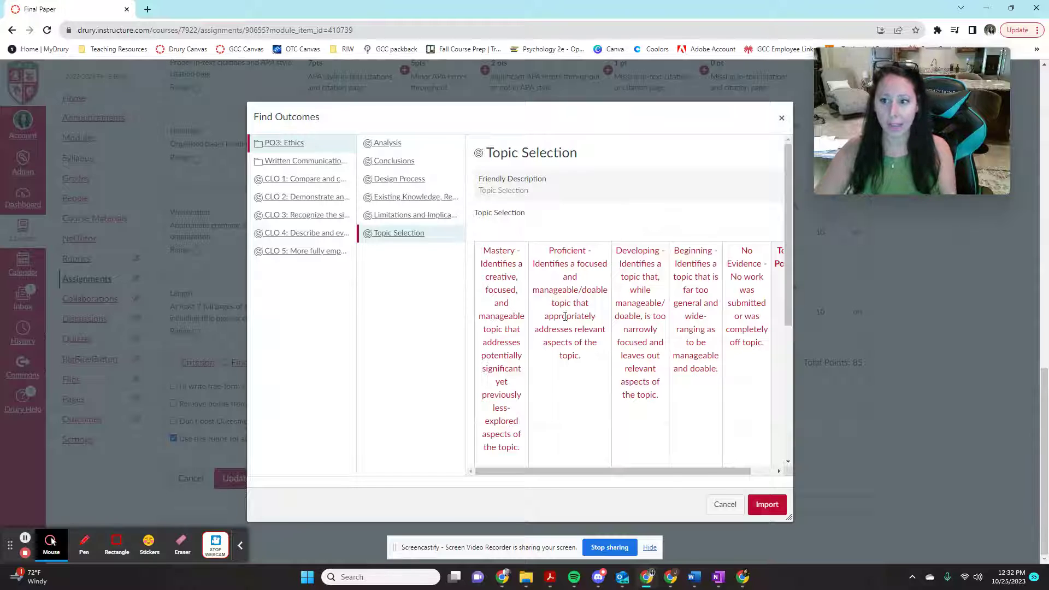
pyautogui.scroll(-3, 567, 316)
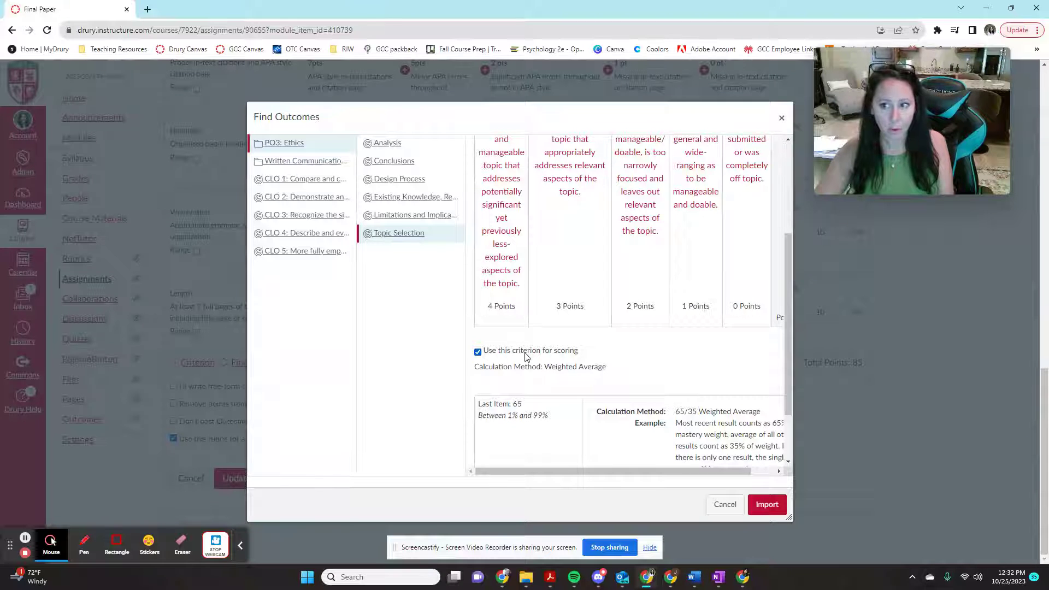
pyautogui.scroll(3, 526, 356)
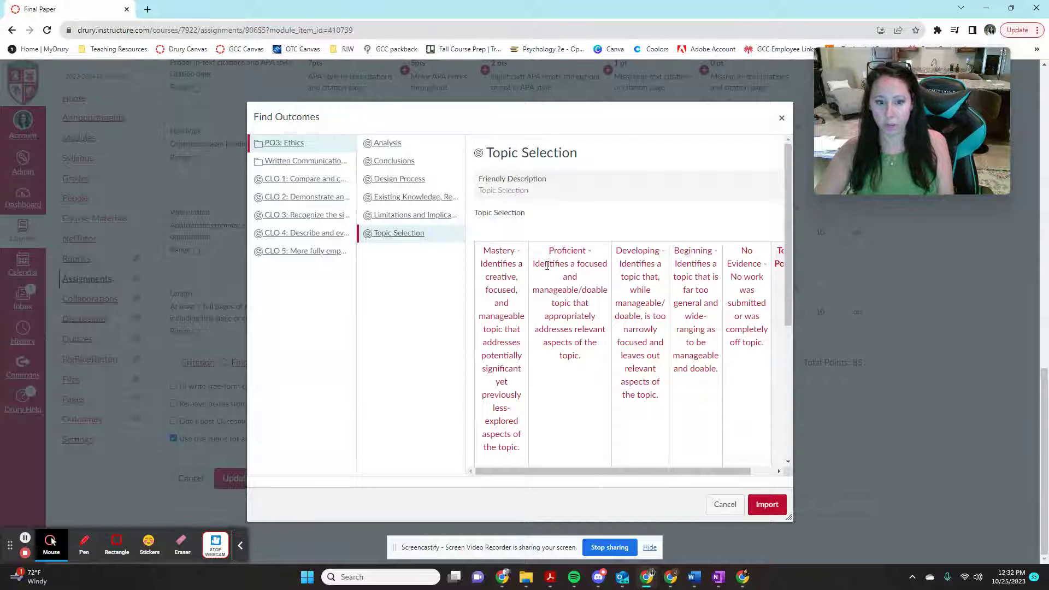
pyautogui.scroll(-2, 547, 268)
pyautogui.scroll(1, 564, 276)
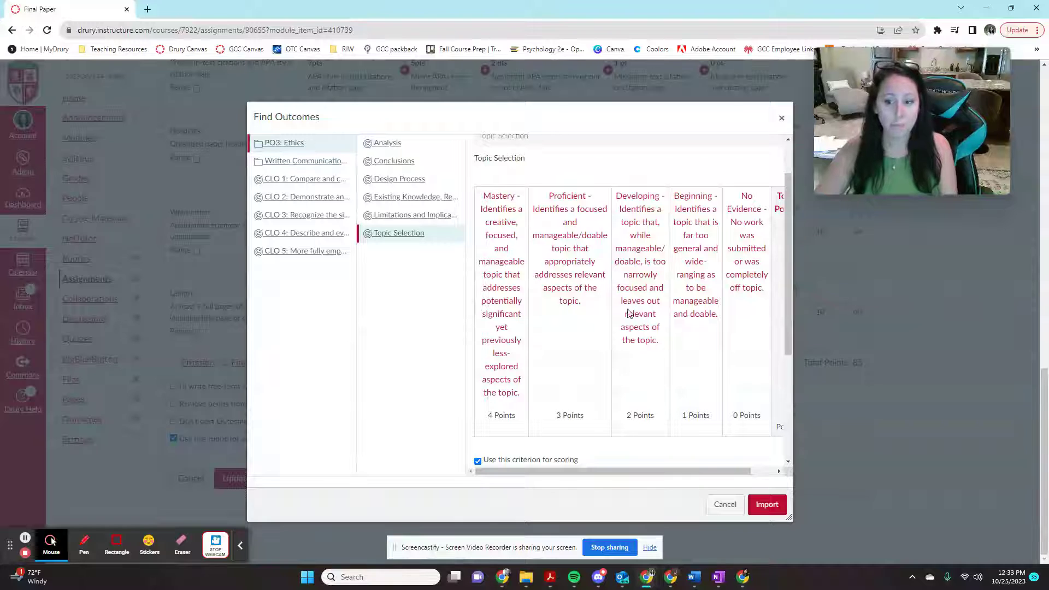
pyautogui.scroll(-3, 597, 356)
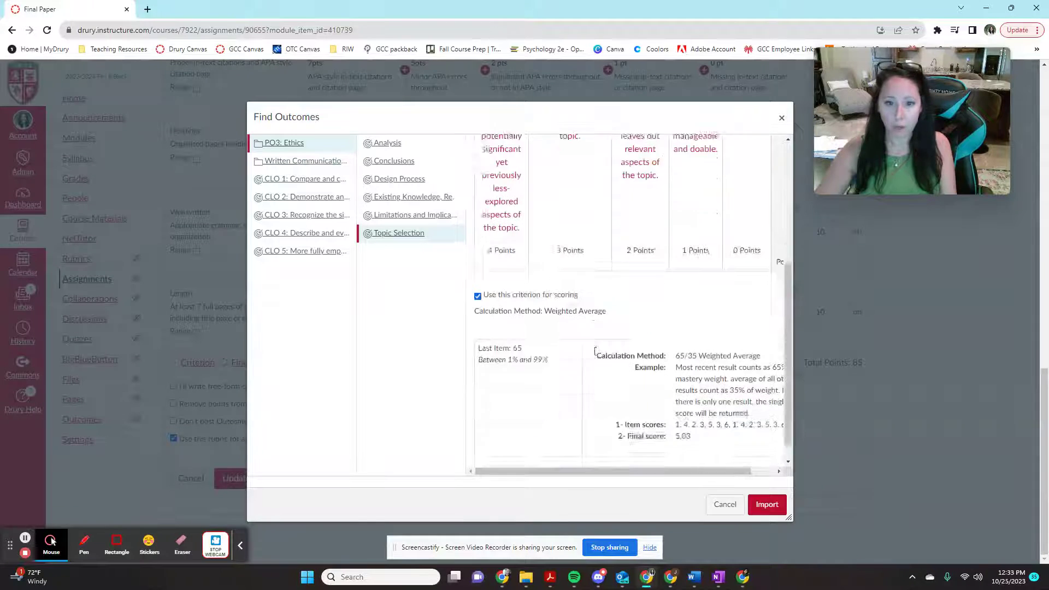
pyautogui.click(768, 506)
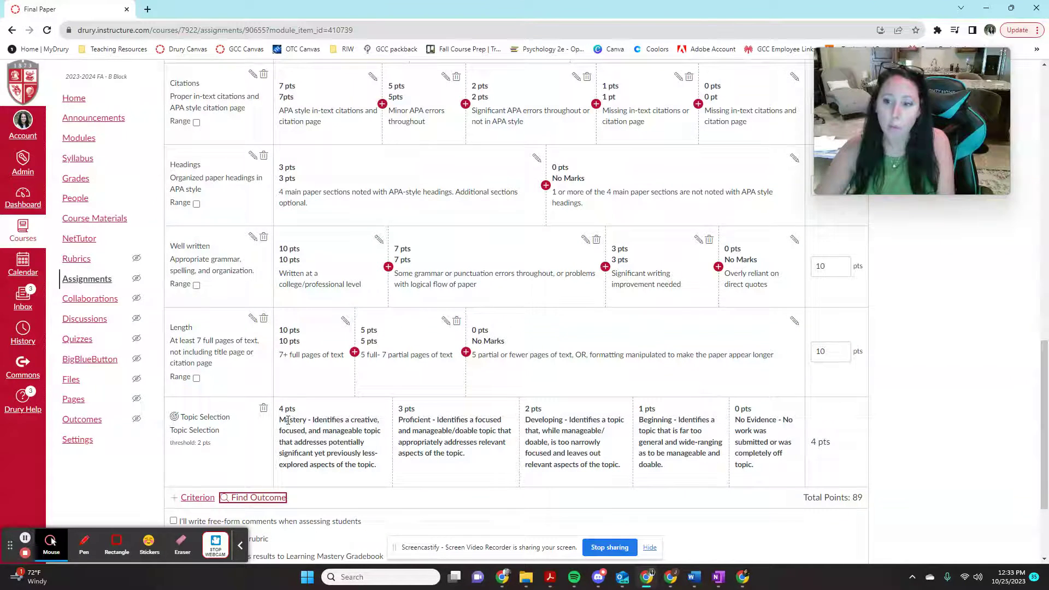
pyautogui.scroll(-2, 290, 419)
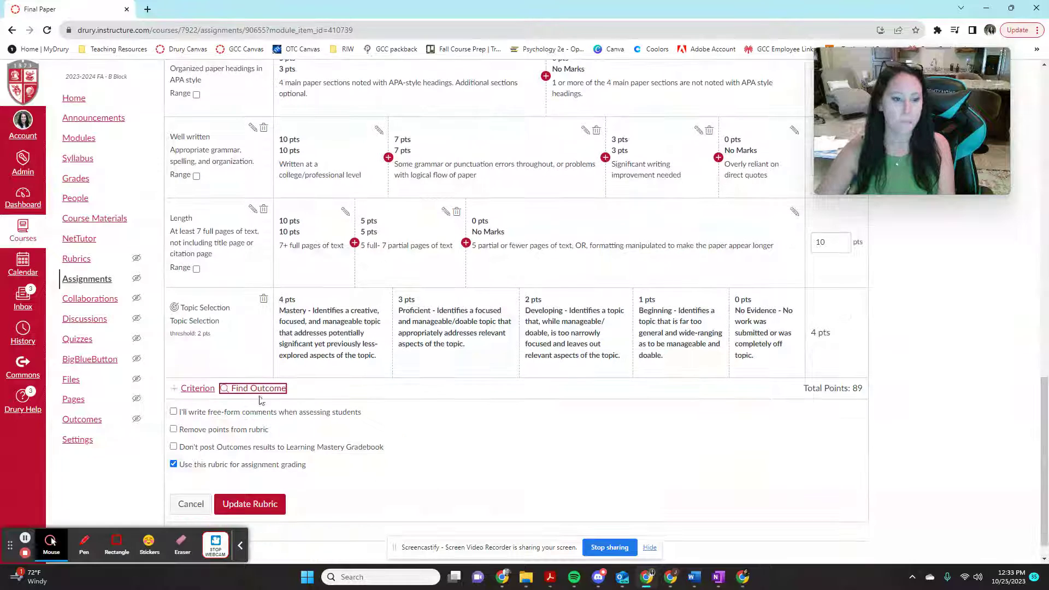
# Import Limitations and Implications as a non-scoring criterion, then return to Find Outcomes.
pyautogui.click(257, 389)
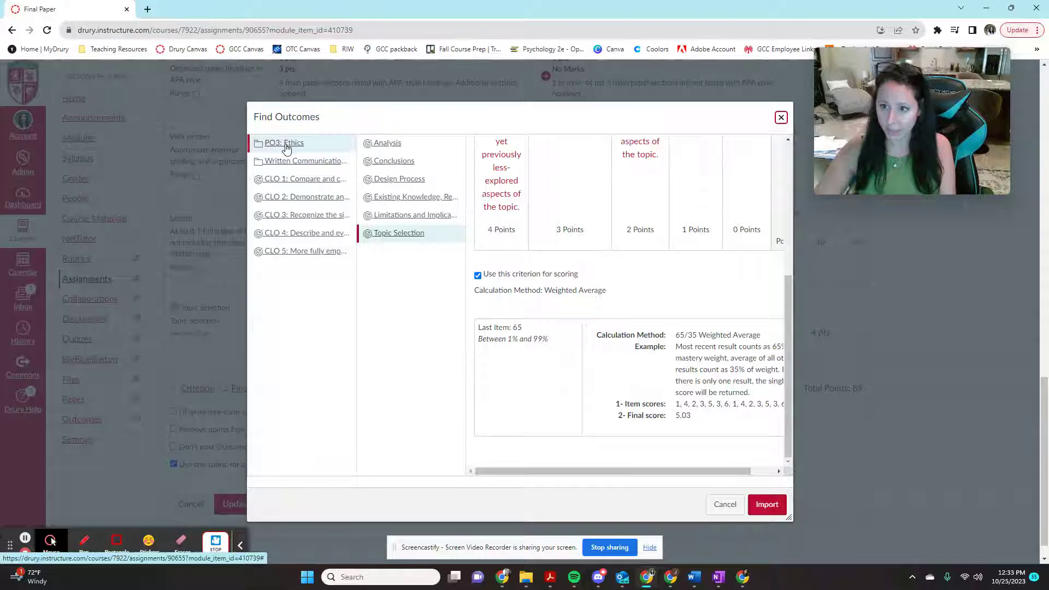
pyautogui.click(399, 216)
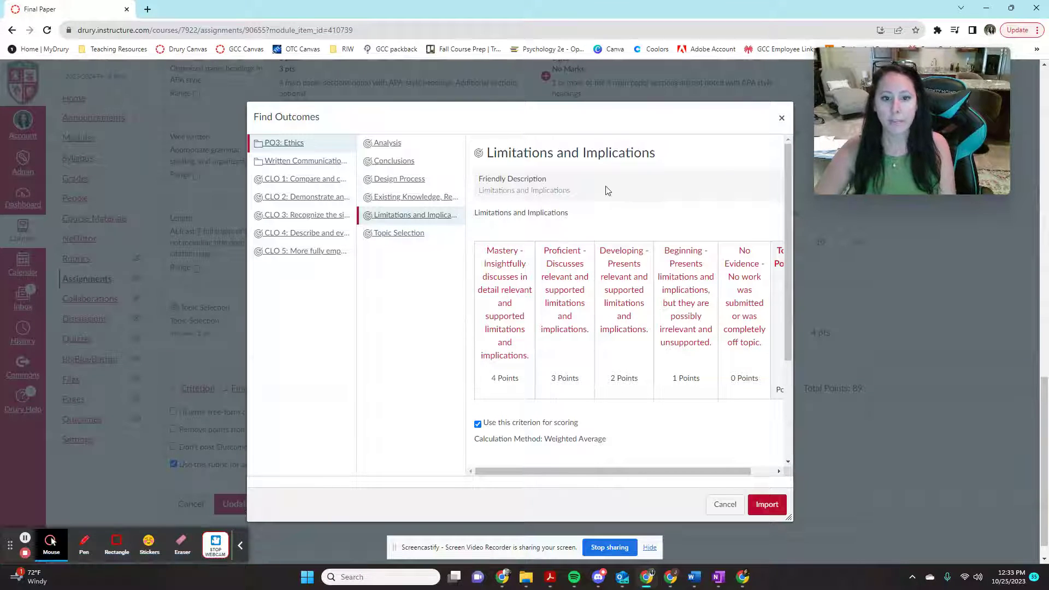
pyautogui.scroll(-1, 606, 187)
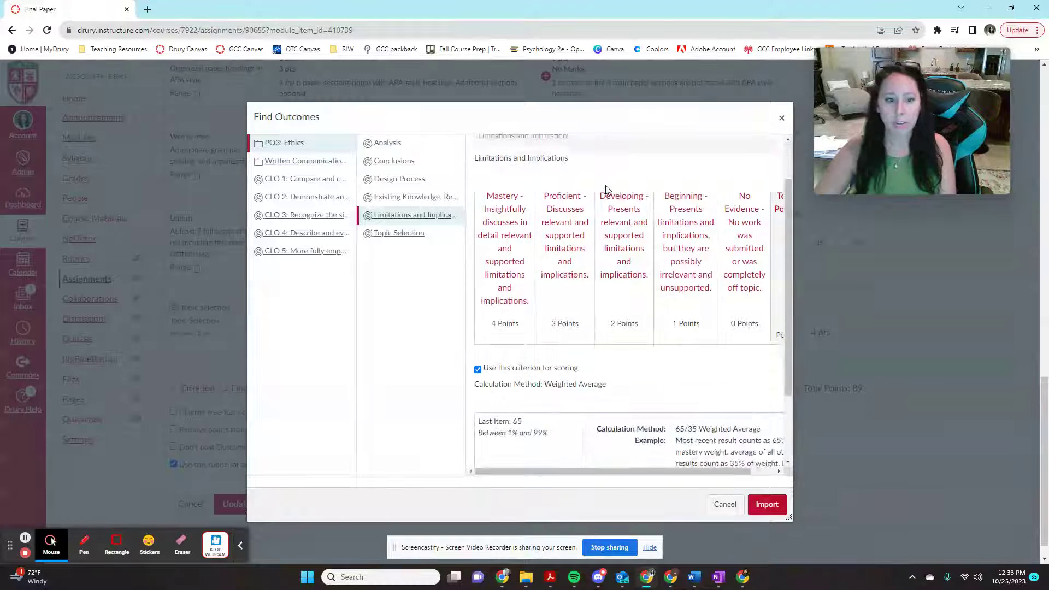
pyautogui.click(478, 370)
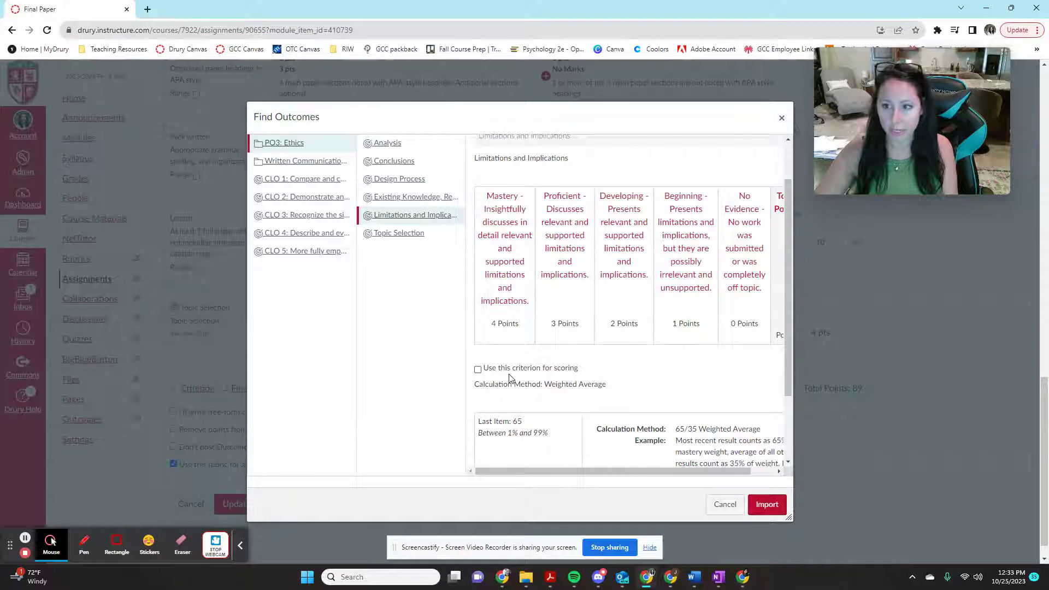
pyautogui.click(766, 504)
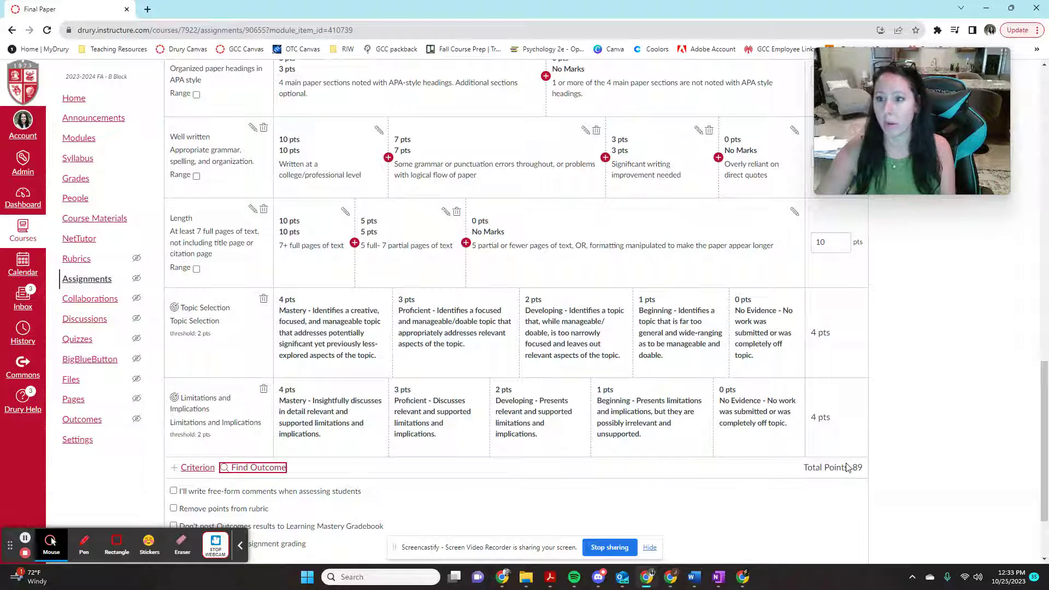
pyautogui.click(265, 468)
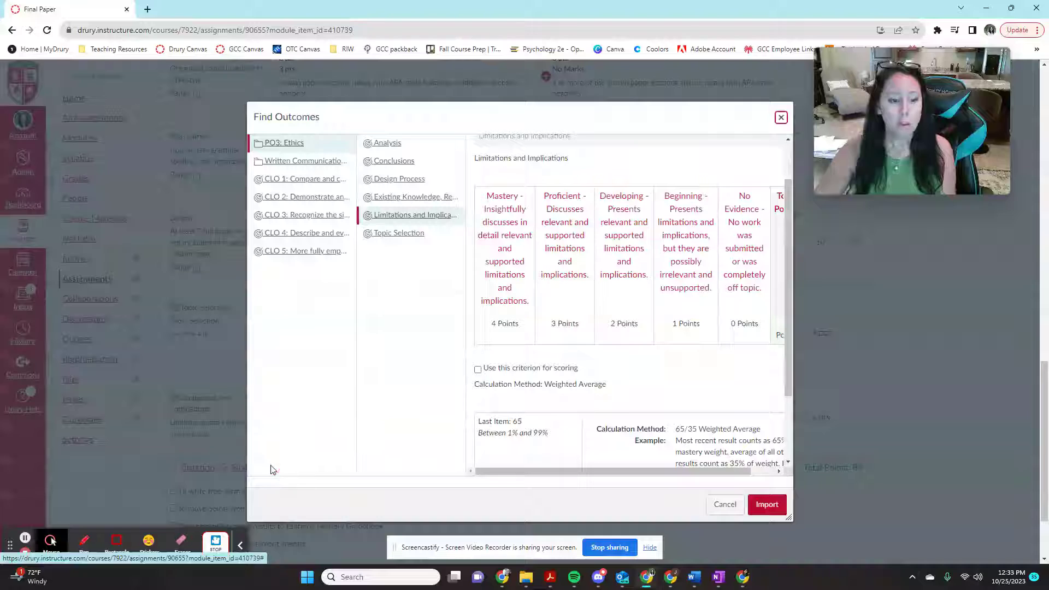
# Add Existing Knowledge, Research, and/or Views as a non-scoring rubric criterion.
pyautogui.click(427, 197)
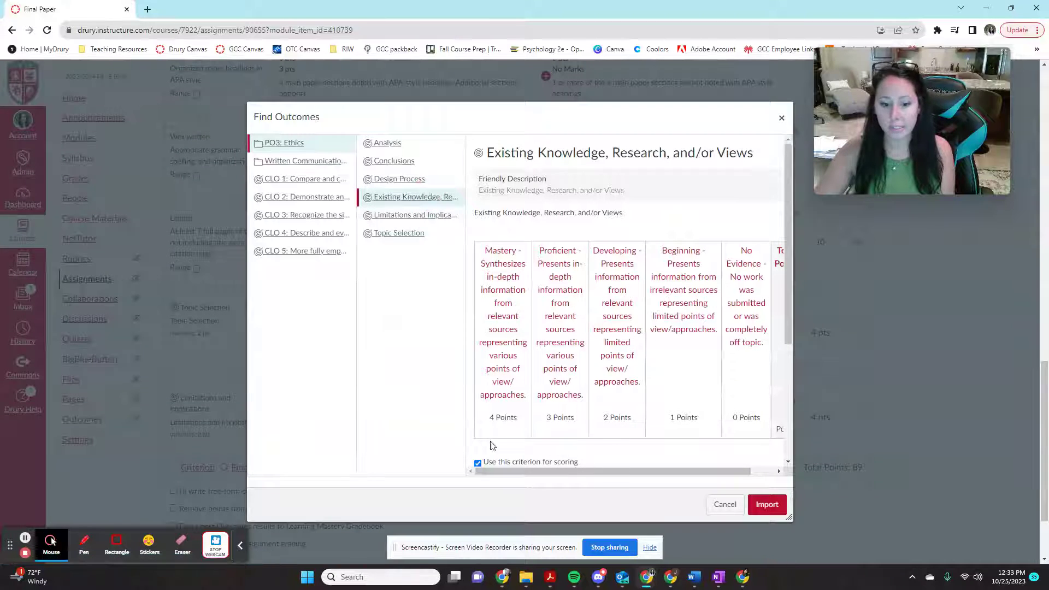
pyautogui.scroll(-1, 495, 441)
pyautogui.click(478, 409)
pyautogui.click(767, 504)
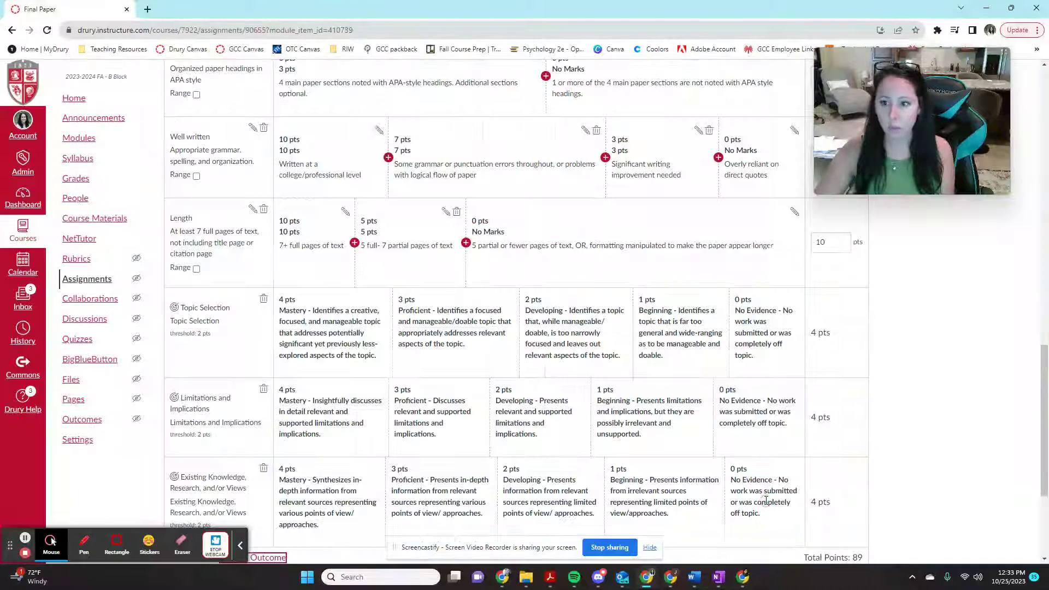
pyautogui.scroll(-4, 516, 412)
# Add the Design Process outcome as a non-scoring rubric criterion.
pyautogui.click(267, 364)
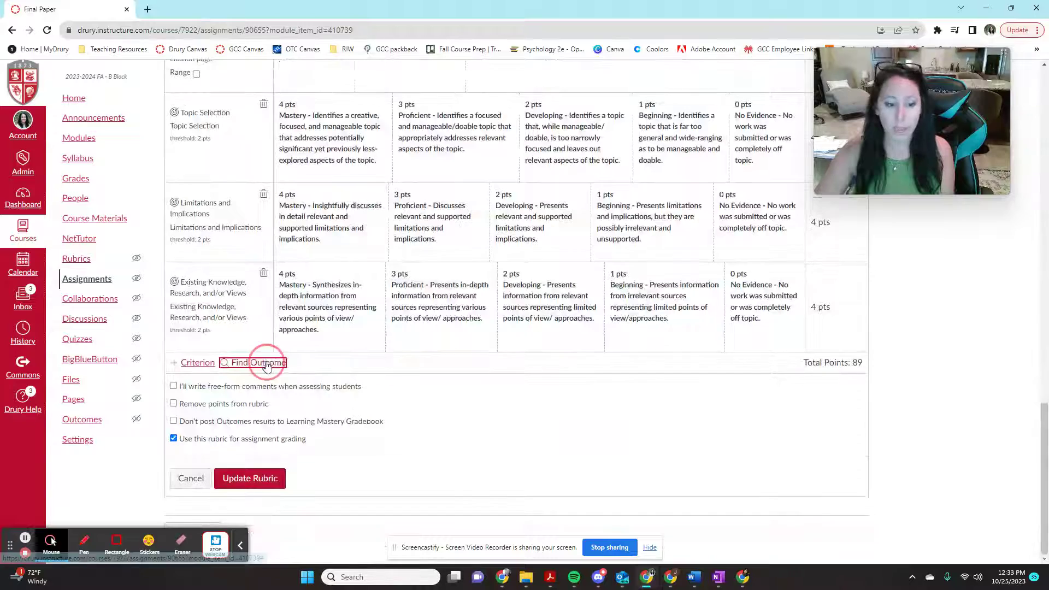
pyautogui.click(409, 179)
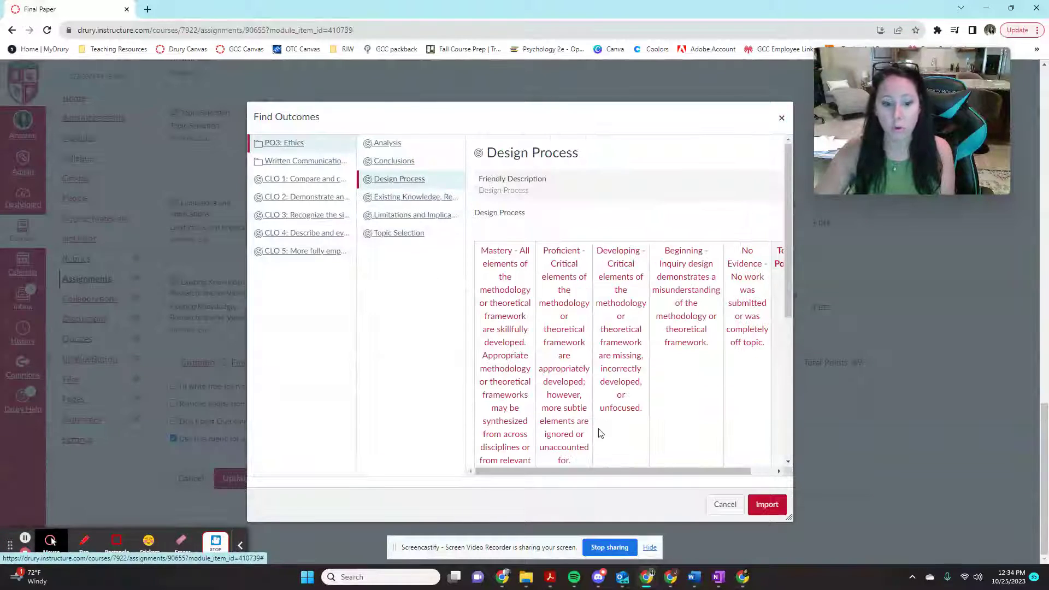
pyautogui.scroll(-3, 574, 431)
pyautogui.click(478, 378)
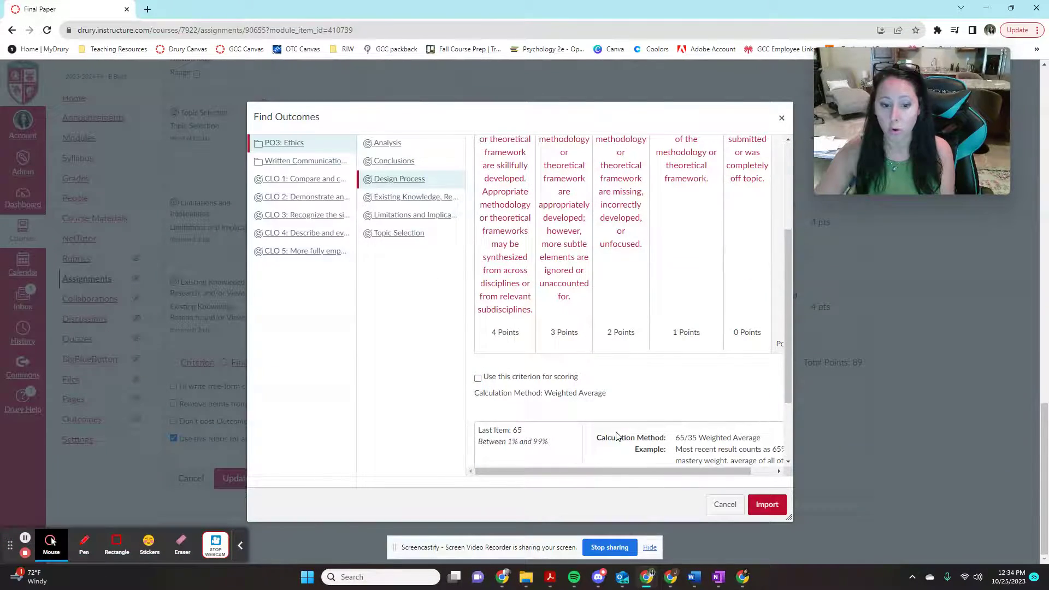
pyautogui.click(767, 505)
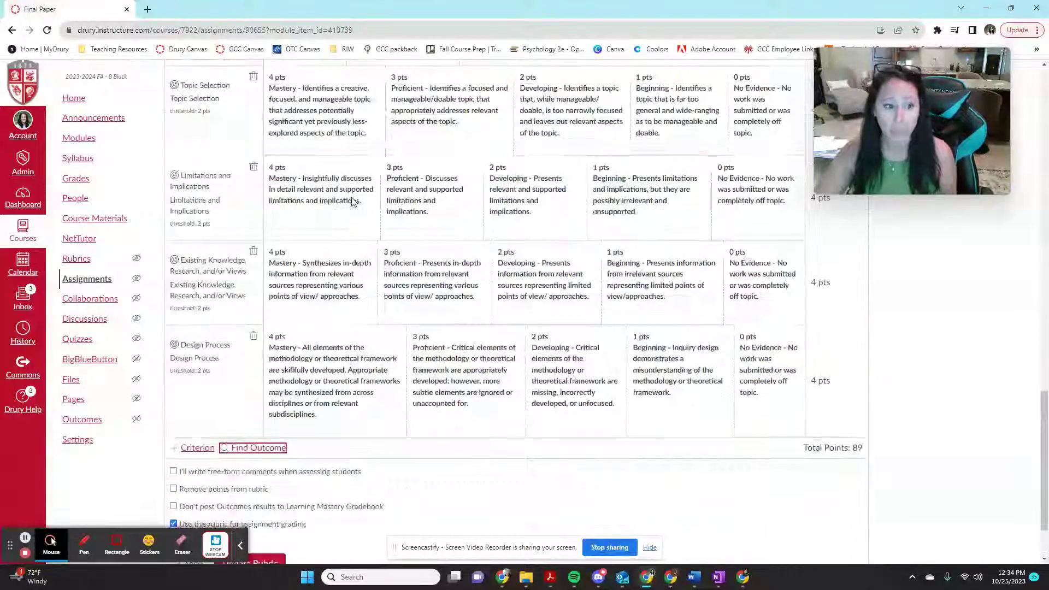
pyautogui.scroll(-2, 352, 204)
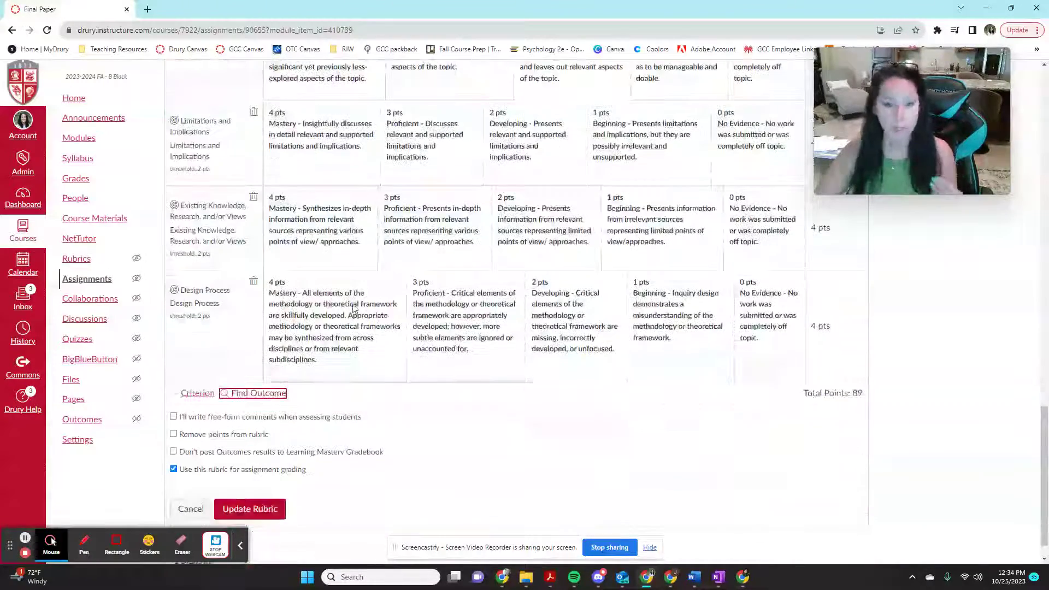
# Add the Conclusions outcome as a non-scoring rubric criterion.
pyautogui.click(259, 396)
pyautogui.click(393, 160)
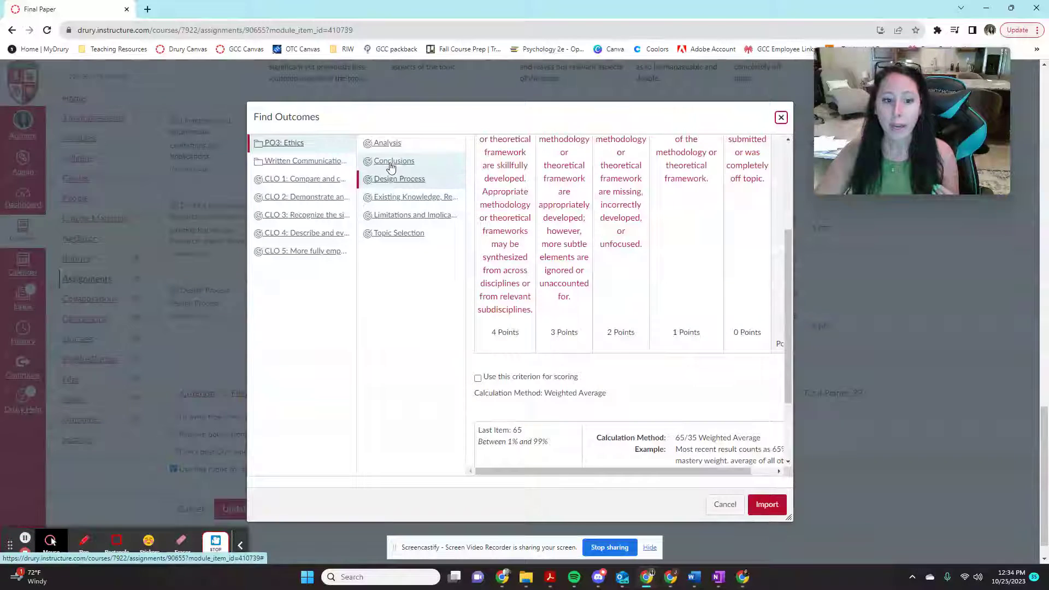
pyautogui.click(504, 338)
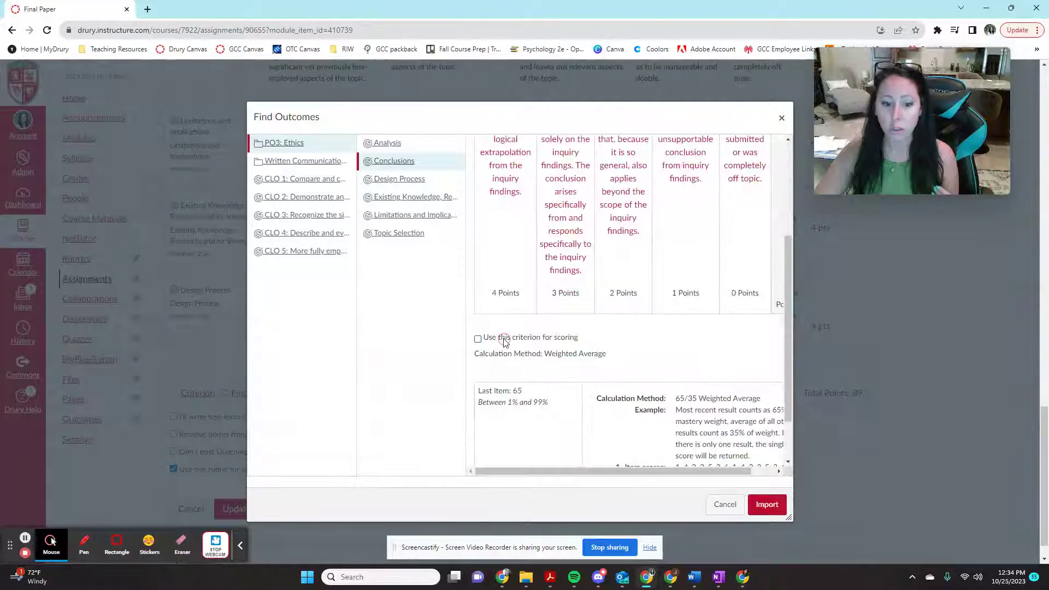
pyautogui.click(768, 504)
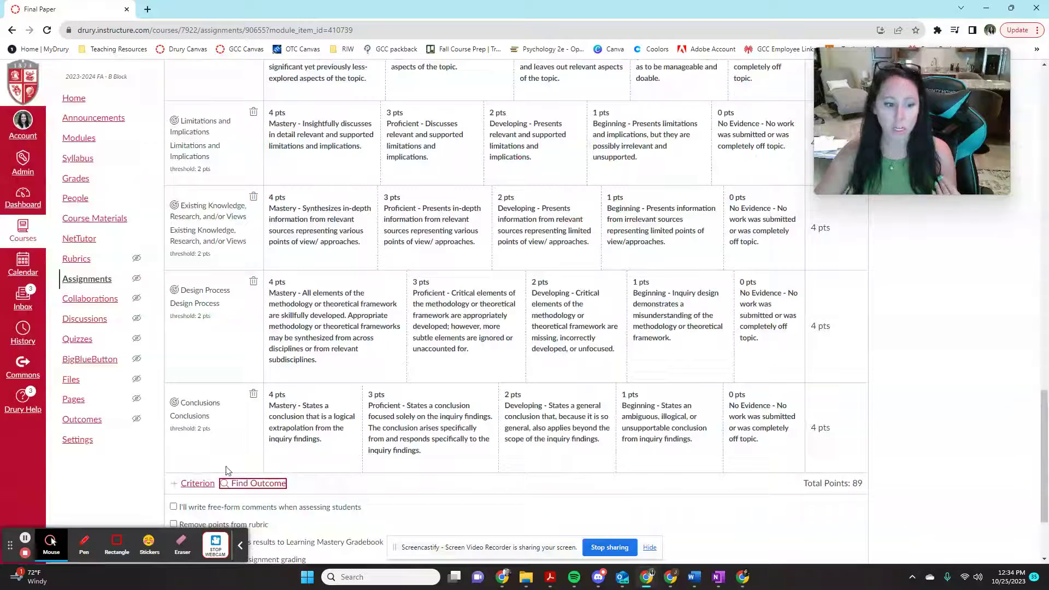
# Add the Analysis outcome as a non-scoring criterion, keeping the total at 89.
pyautogui.click(235, 484)
pyautogui.click(387, 144)
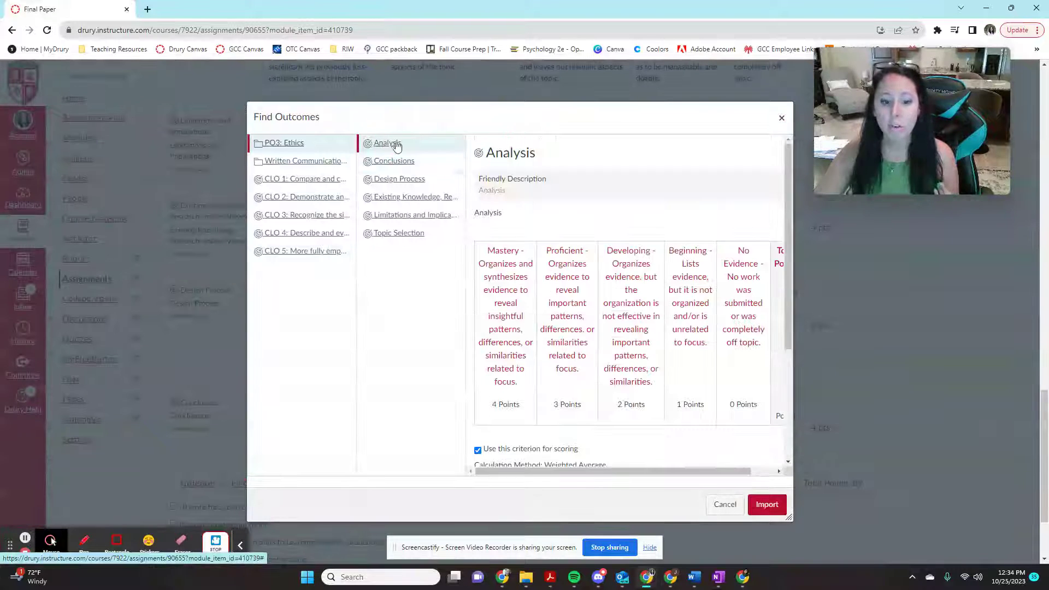
pyautogui.click(521, 450)
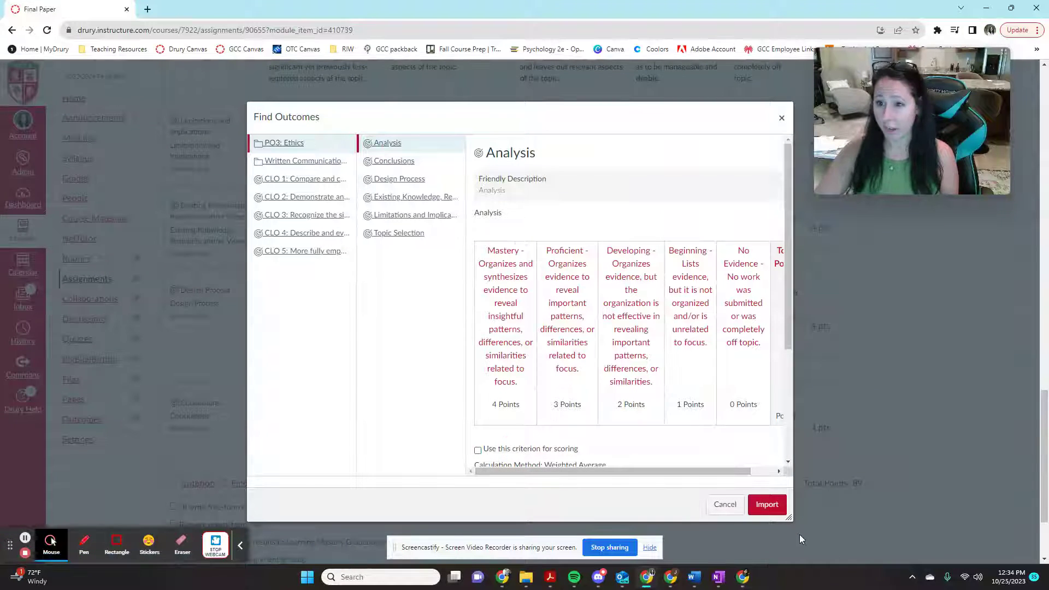
pyautogui.click(768, 505)
pyautogui.scroll(5, 649, 389)
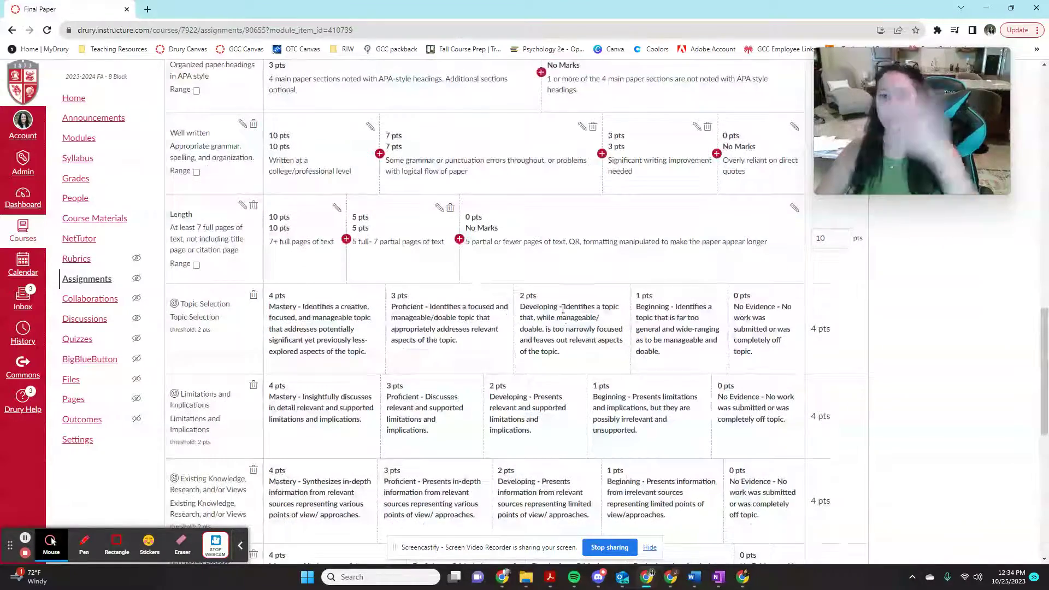
pyautogui.scroll(2, 550, 320)
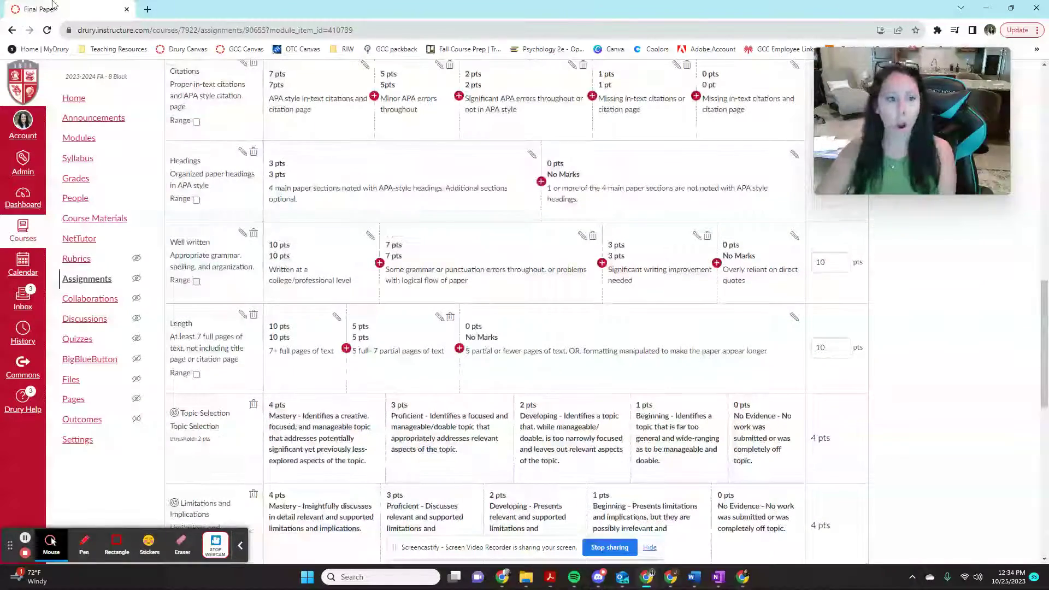
pyautogui.scroll(6, 424, 241)
pyautogui.scroll(3, 429, 250)
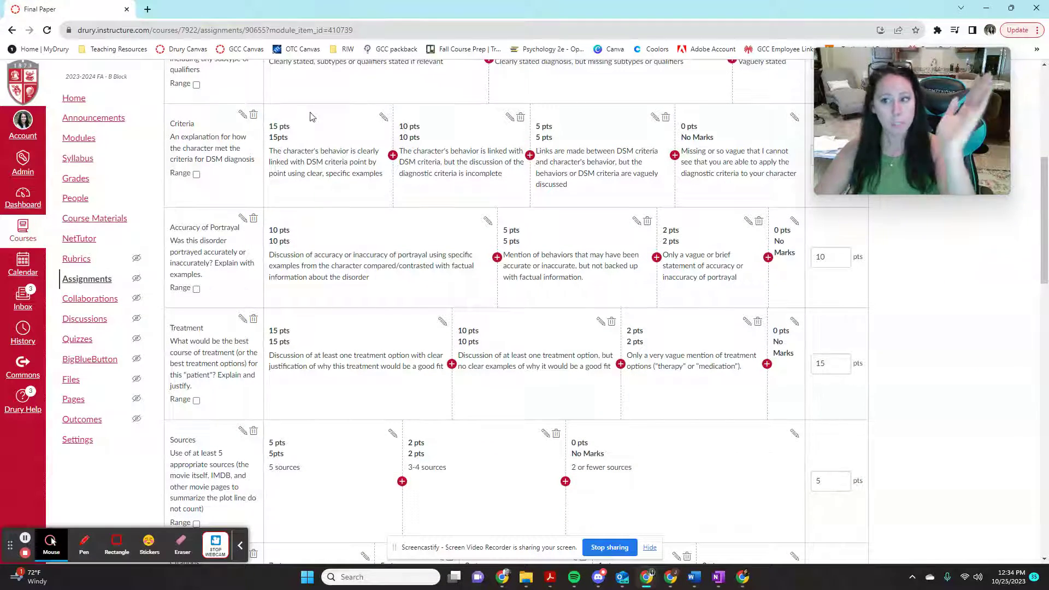
pyautogui.scroll(-15, 291, 279)
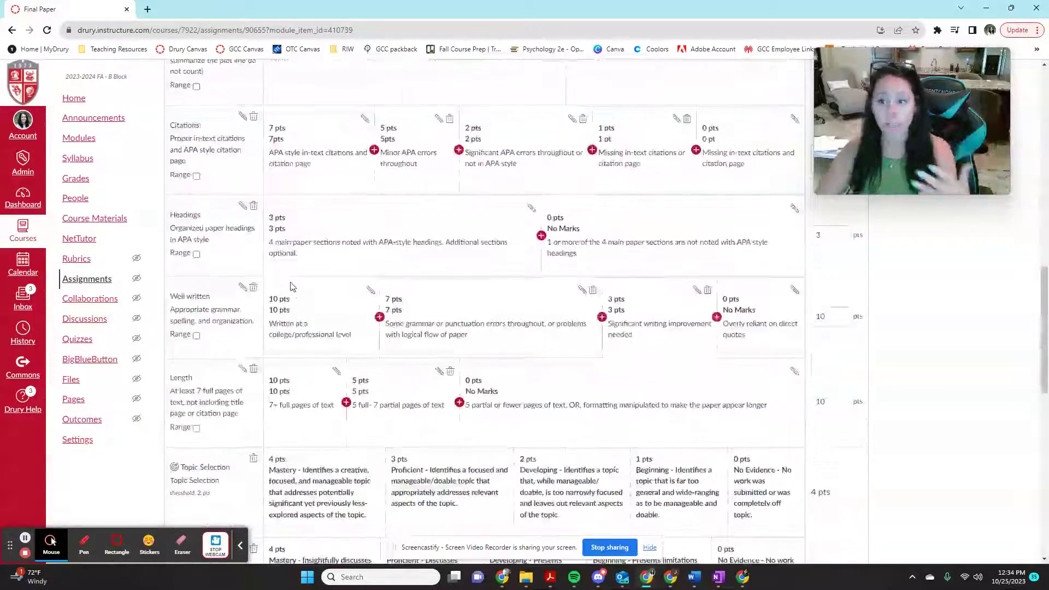
pyautogui.scroll(-3, 291, 279)
pyautogui.scroll(2, 292, 279)
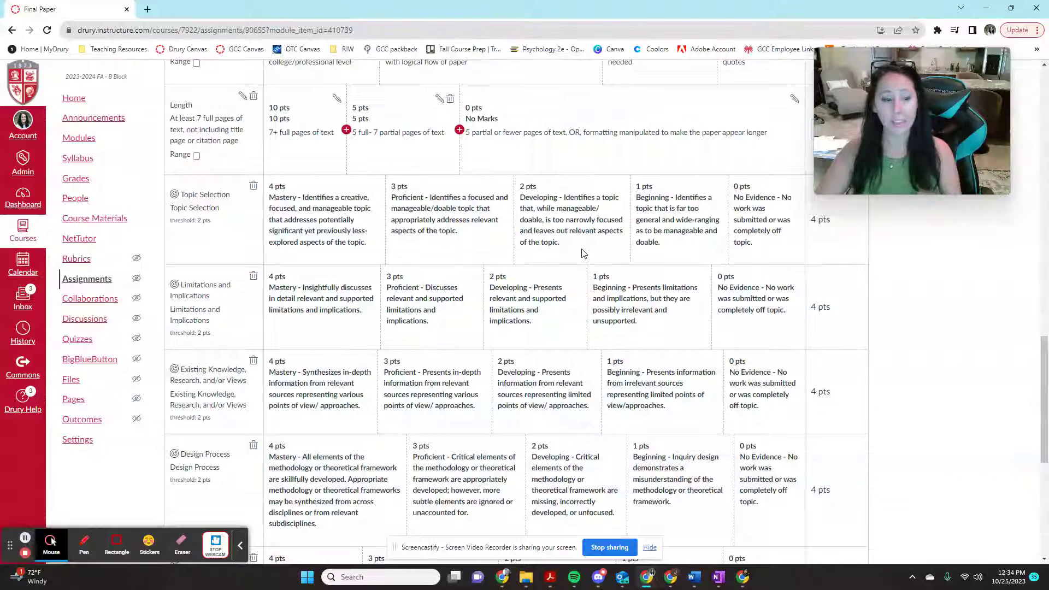
pyautogui.scroll(-1, 603, 241)
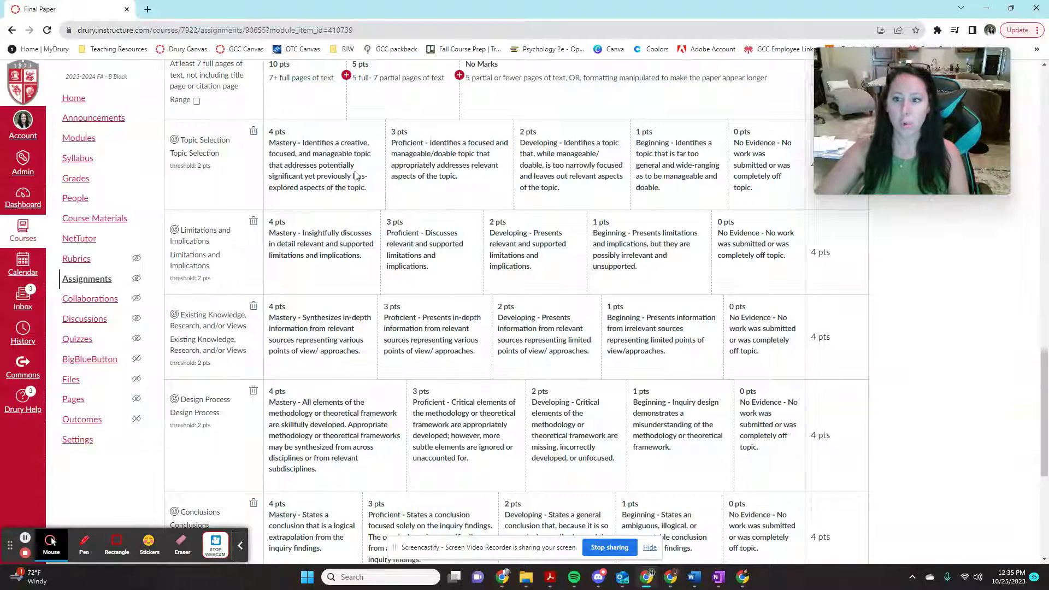
pyautogui.scroll(-2, 326, 252)
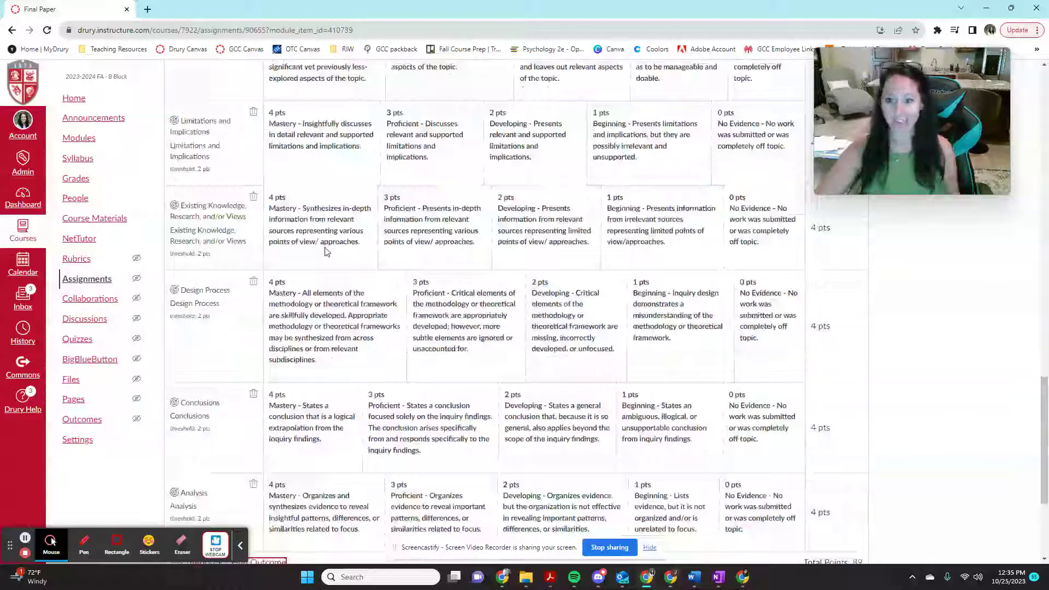
pyautogui.scroll(-1, 326, 251)
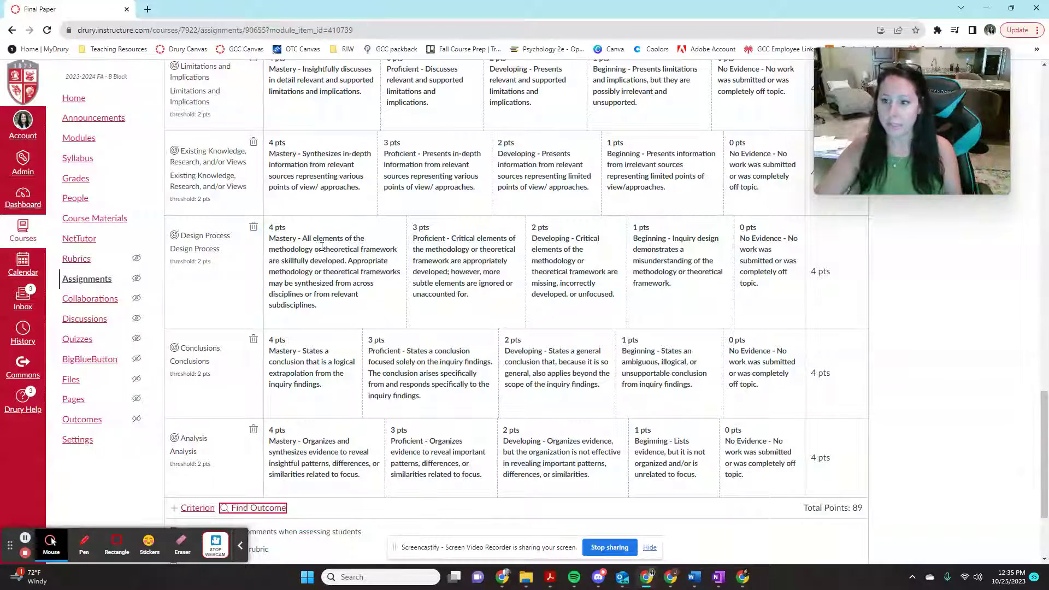
pyautogui.scroll(4, 322, 247)
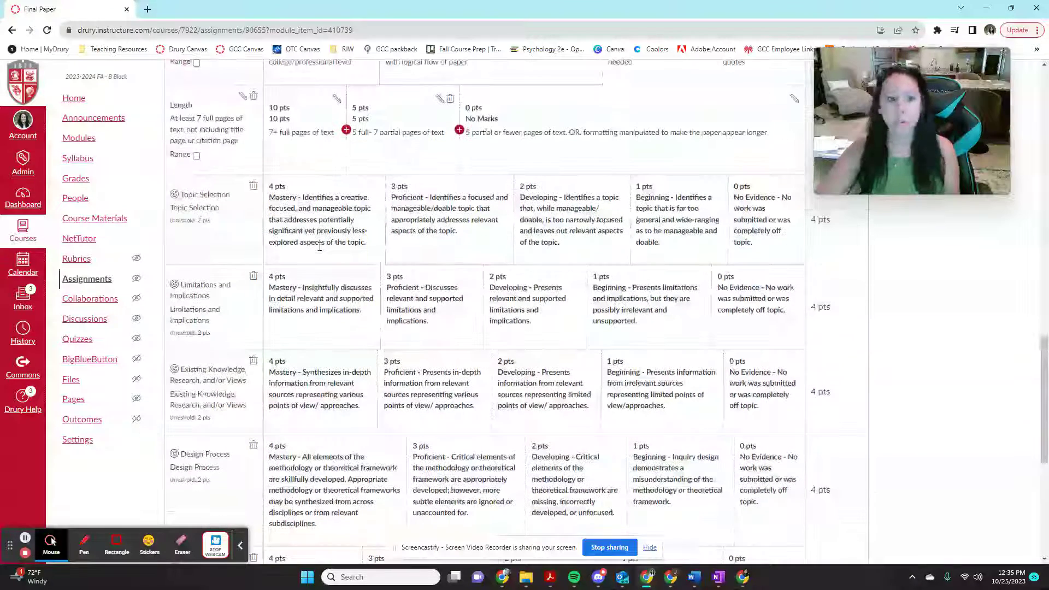